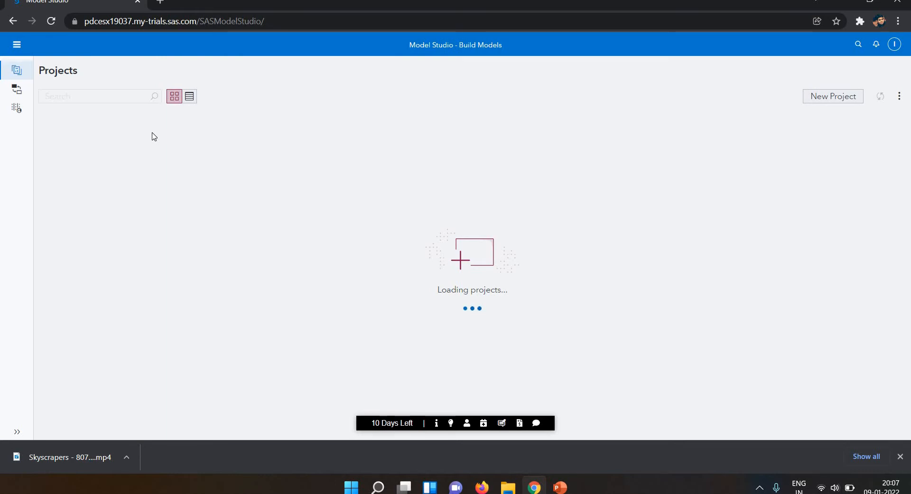
- Start a new project named "Text Analysis - 5" with the Text Analytics type, and look through the templates without changing the default one
click(830, 99)
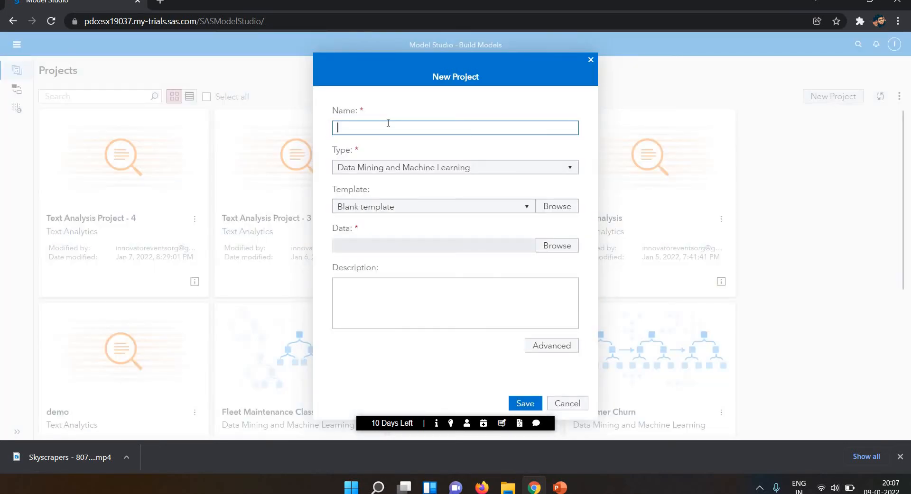
text(R)
key(BackSpace)
text(Text Anala)
key(BackSpace)
text(ysis - 5)
click(523, 172)
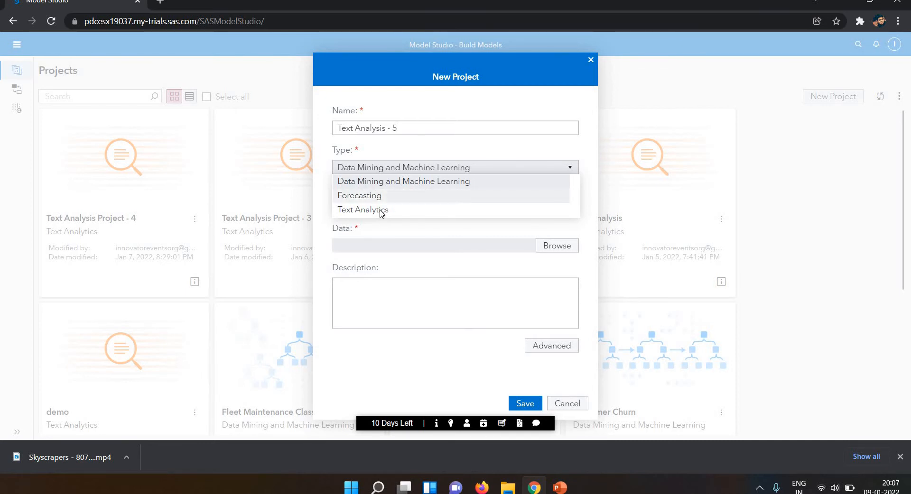
click(396, 218)
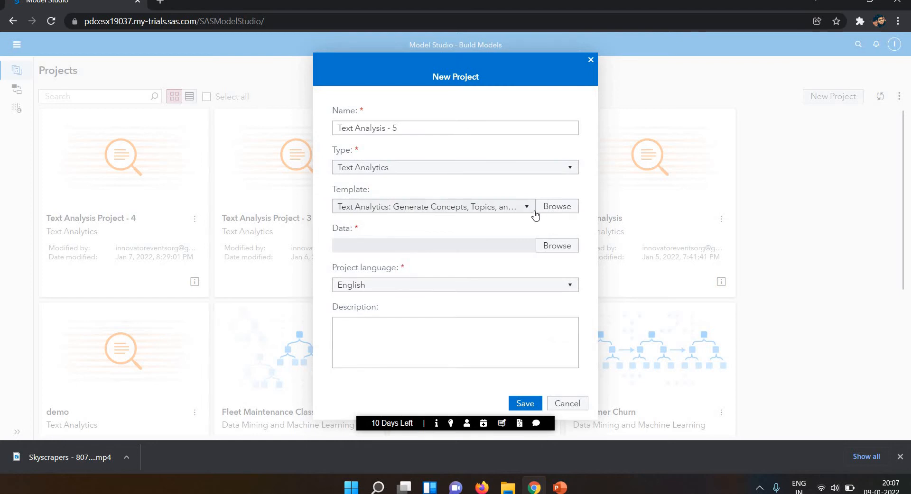
click(548, 210)
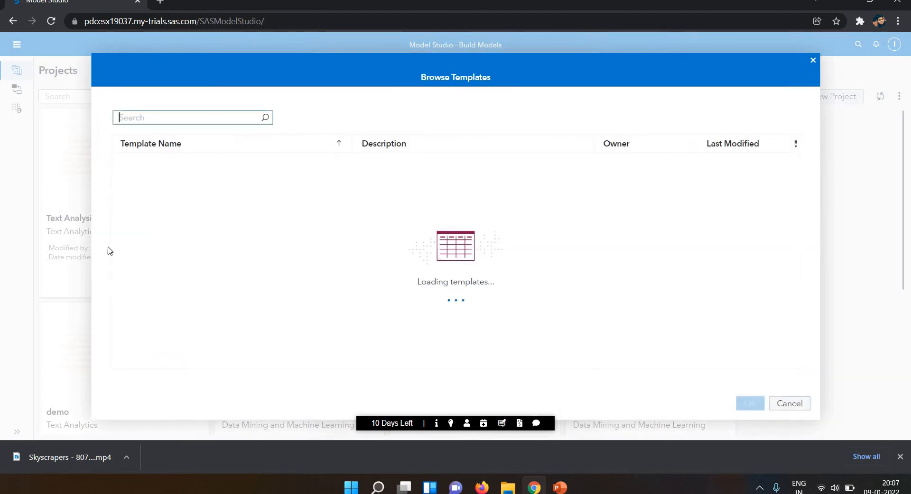
click(788, 404)
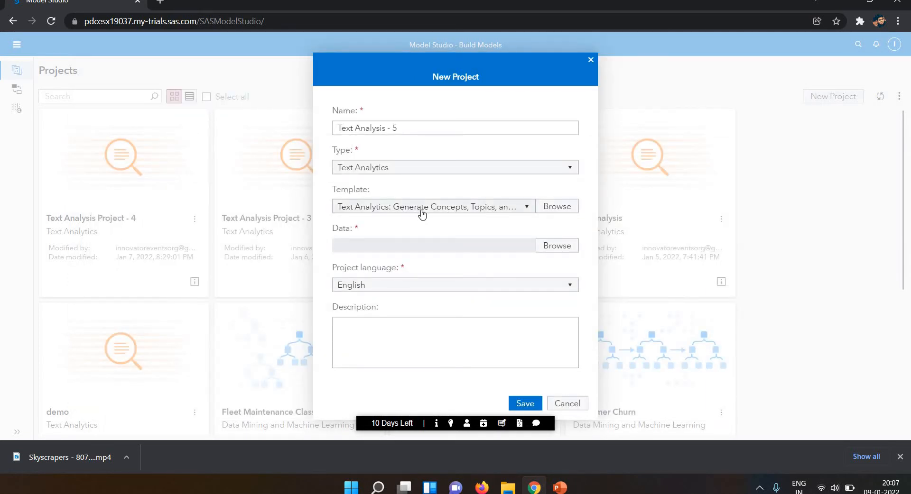
- Choose the BIGBANKS_CFPB table as the project data, previewing its sample data first, and save the new project
click(556, 246)
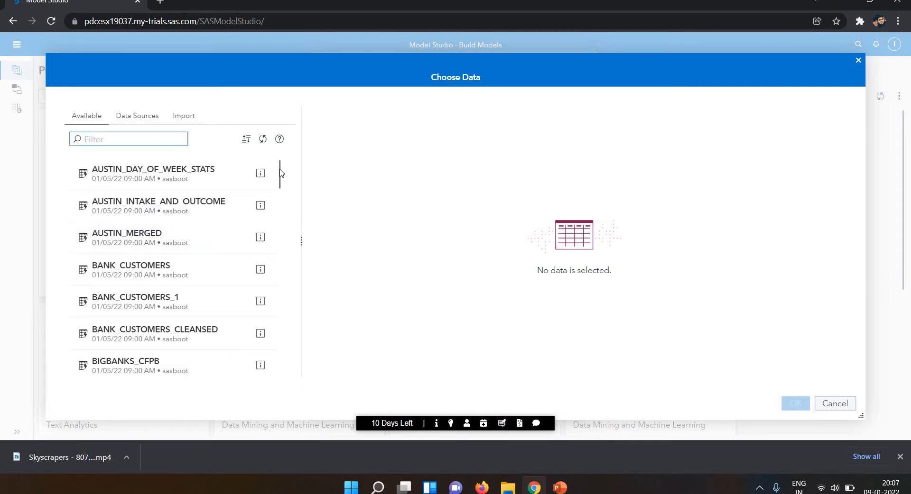
scroll(281, 180, down, 1)
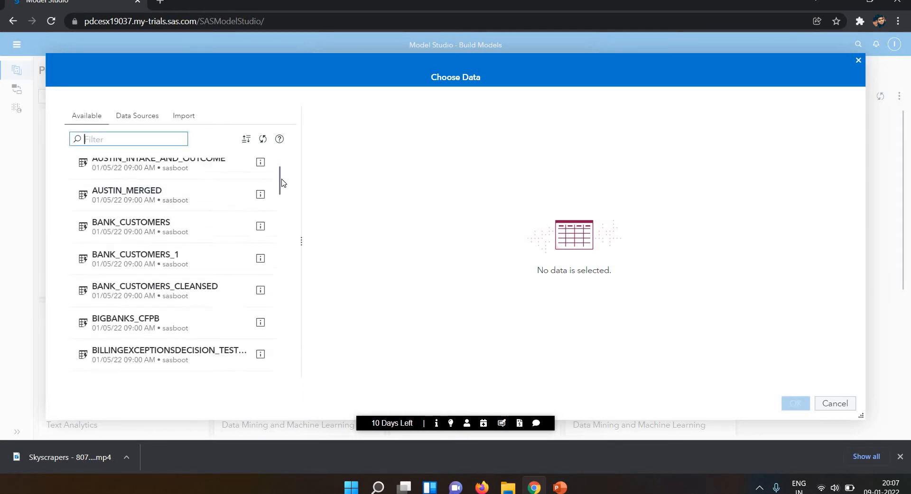
click(151, 311)
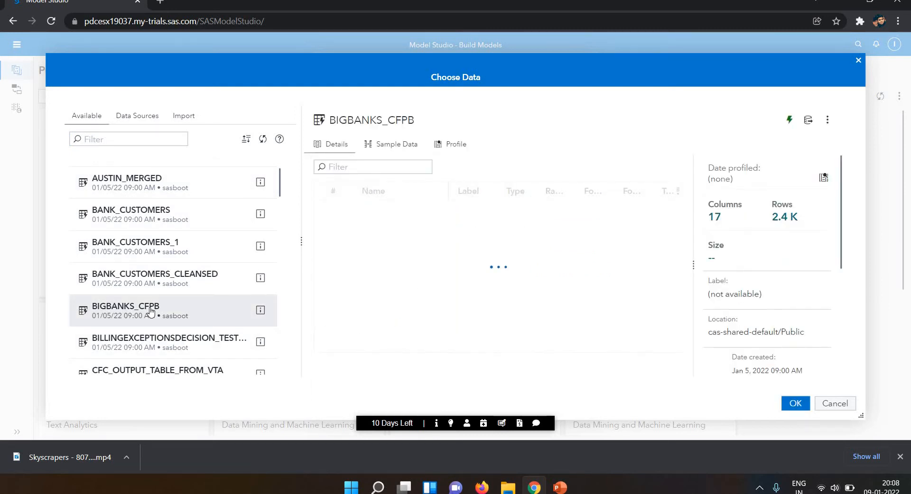
click(397, 147)
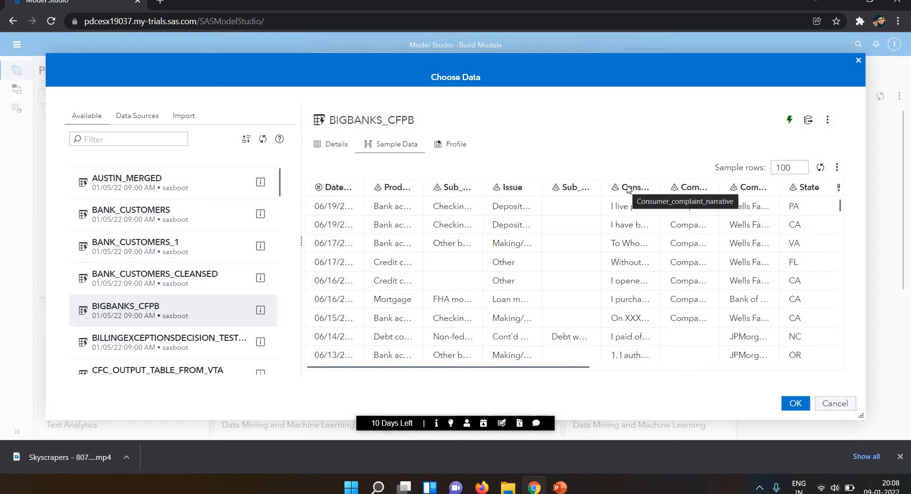
click(794, 406)
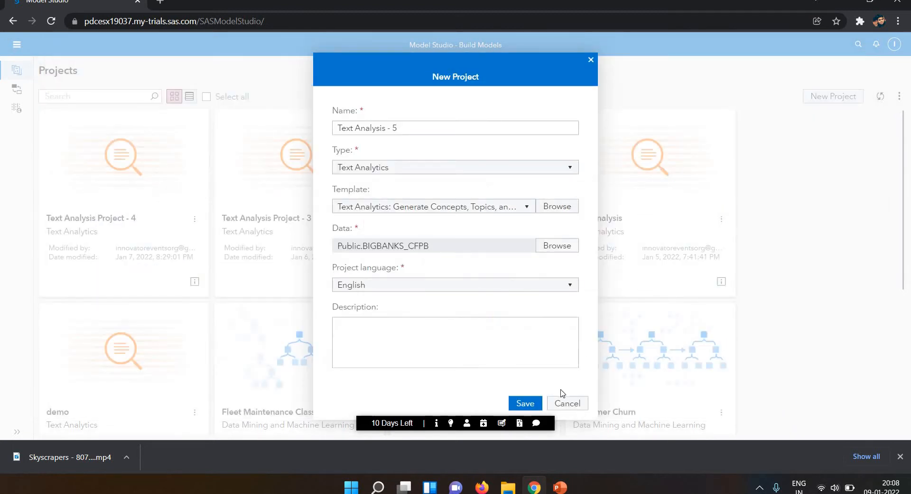
click(525, 402)
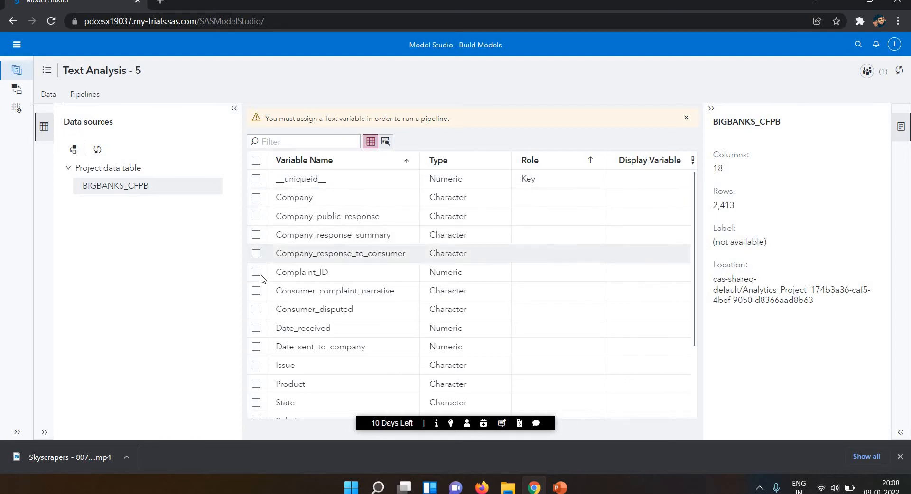
- Assign the Text role to the Consumer_complaint_narrative variable and the Category role to the Product variable
click(257, 291)
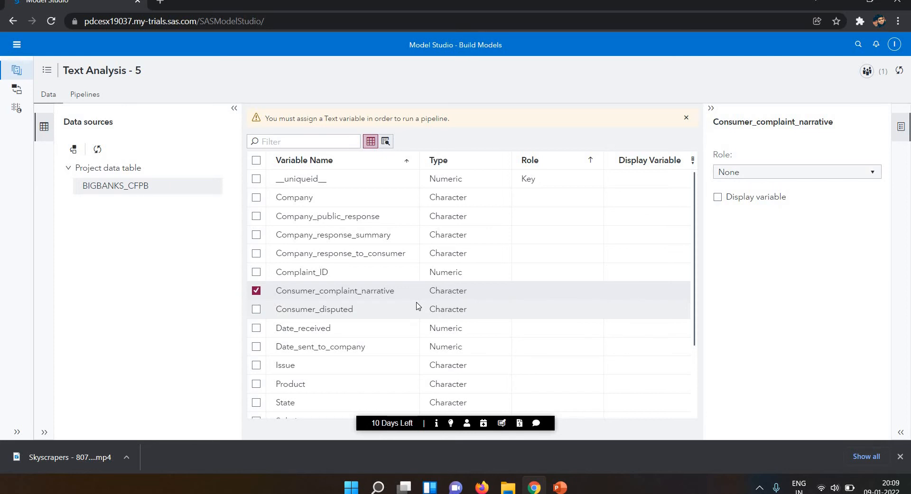
click(738, 178)
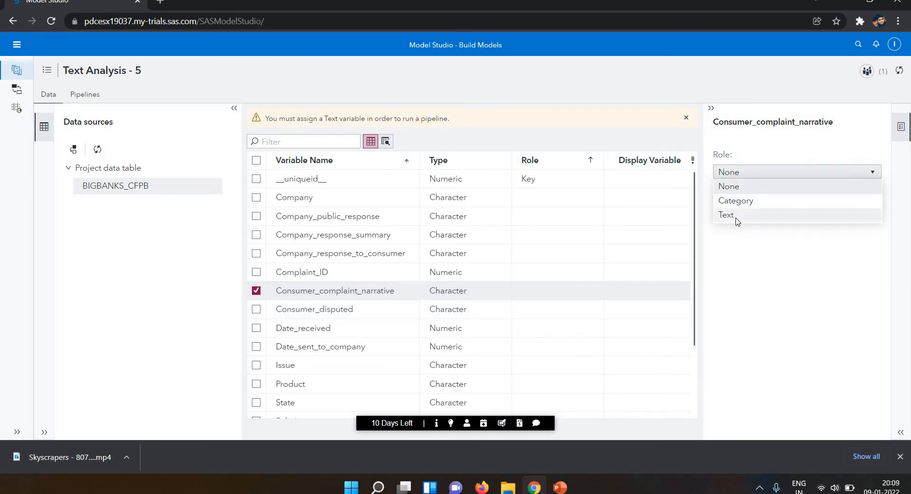
click(728, 216)
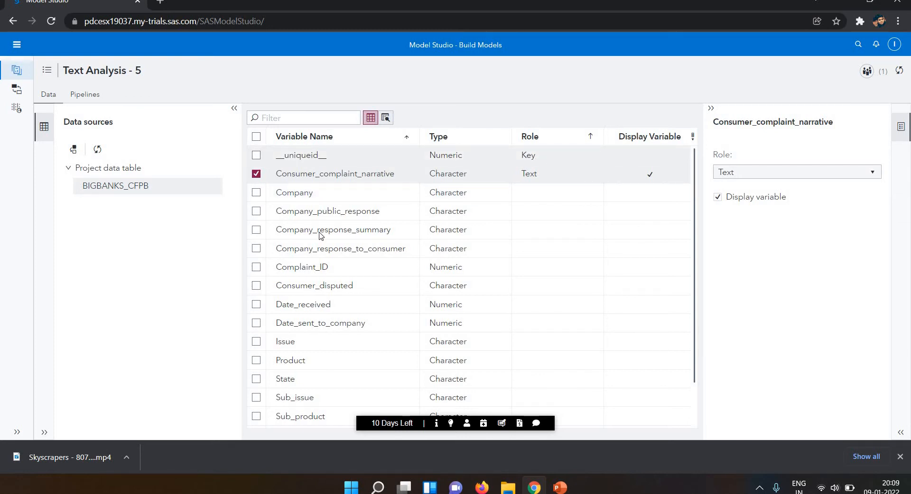
click(255, 176)
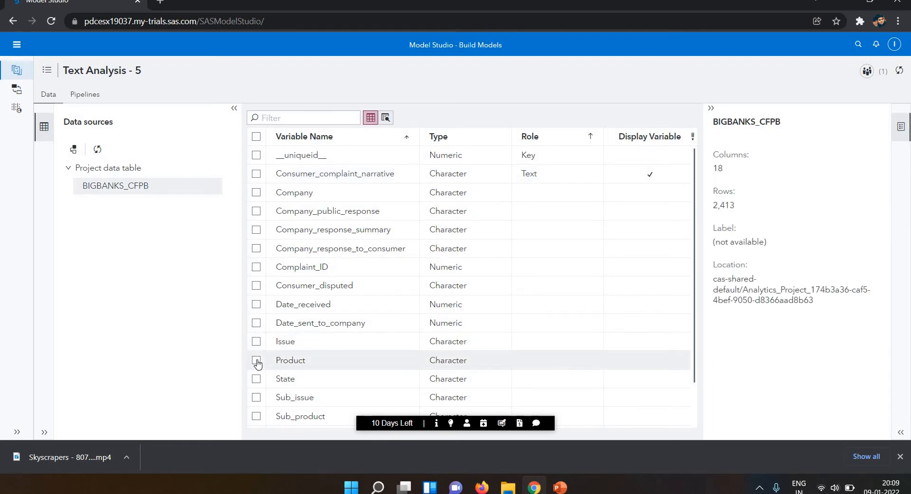
click(256, 362)
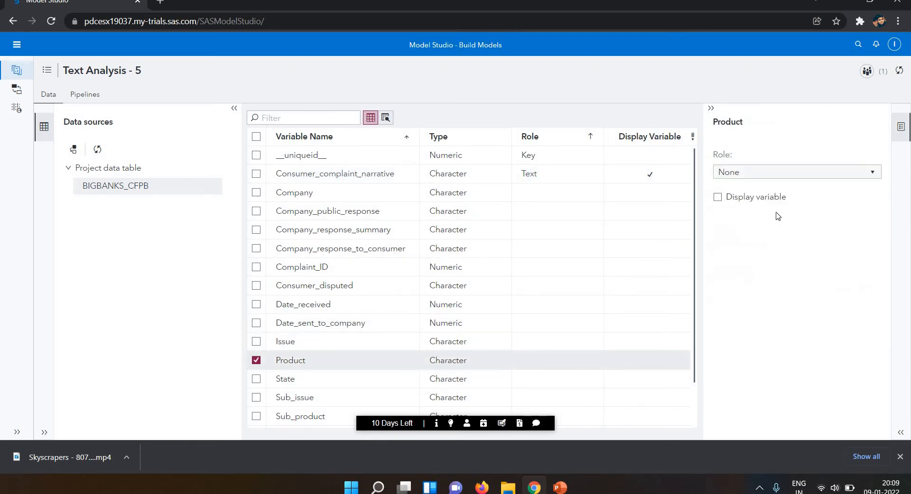
click(765, 175)
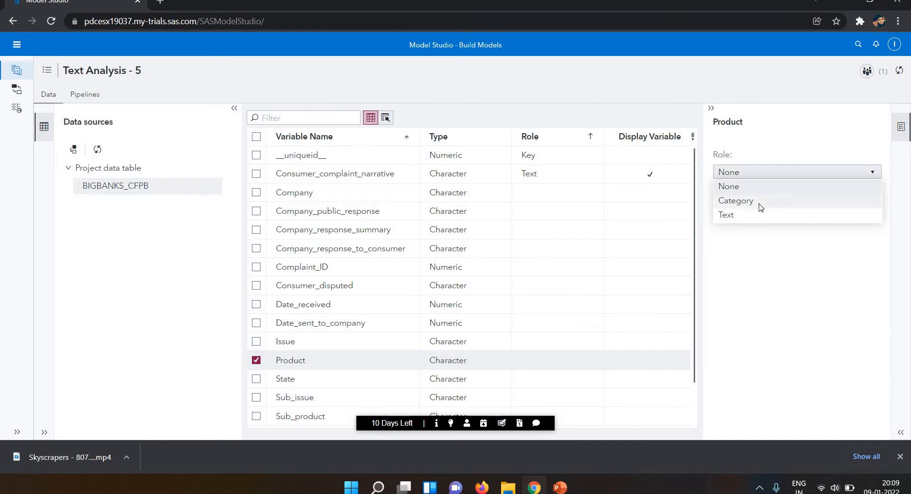
click(736, 201)
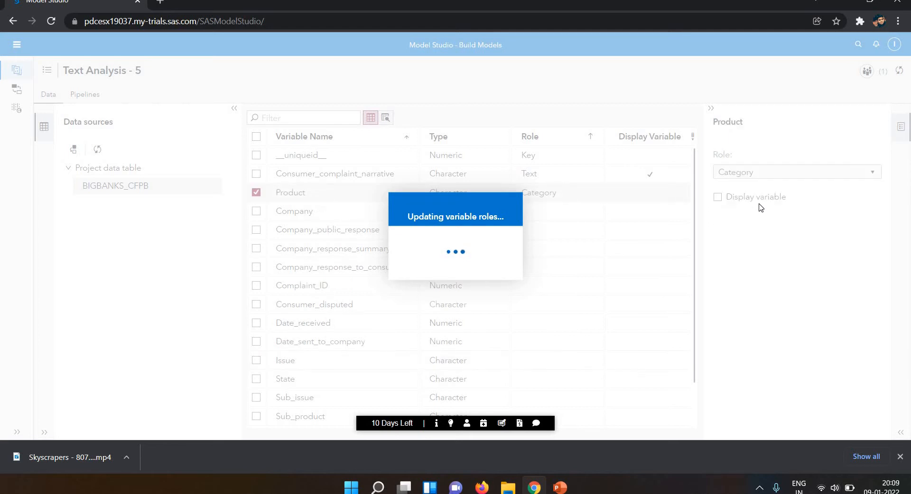
- Run Pipeline 1 of the project
click(91, 96)
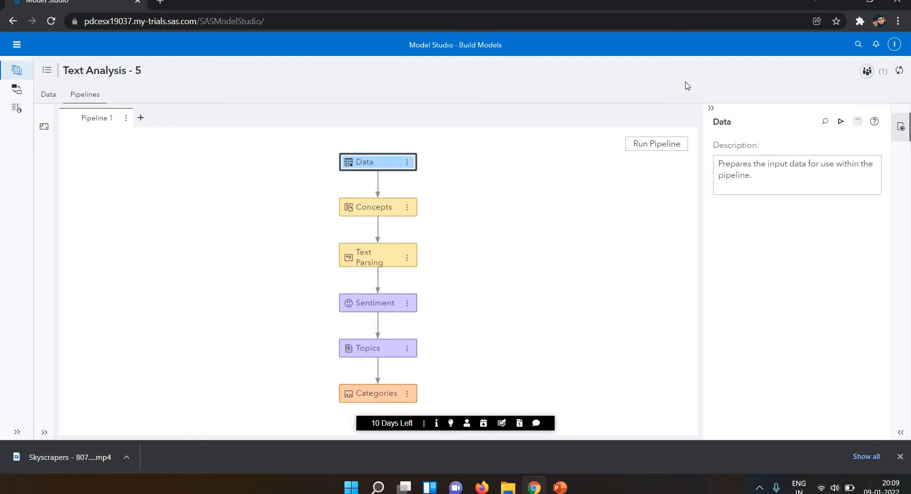
click(672, 144)
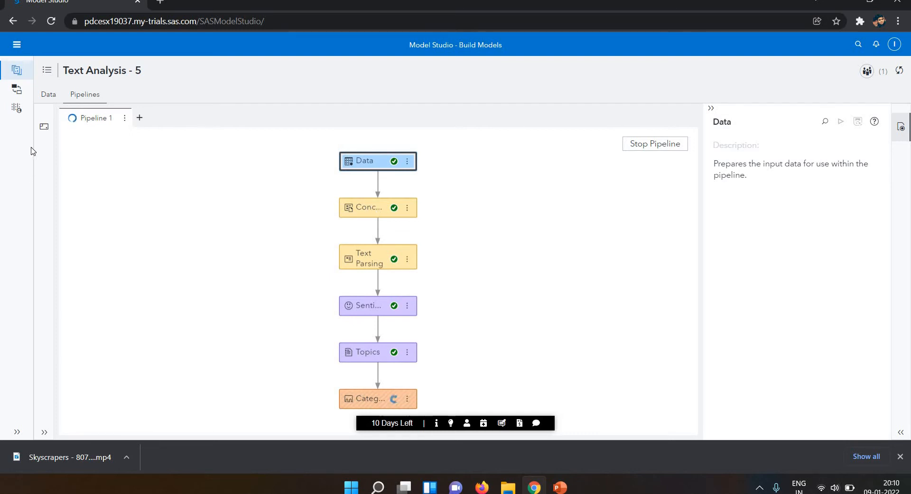
- Examine the Natural Language Processing nodes available for the pipeline, and close the node list
click(45, 127)
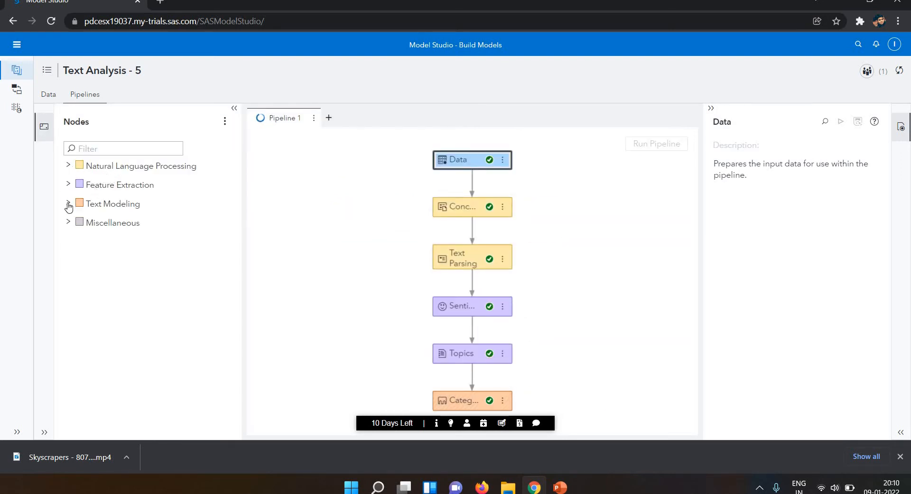
click(69, 166)
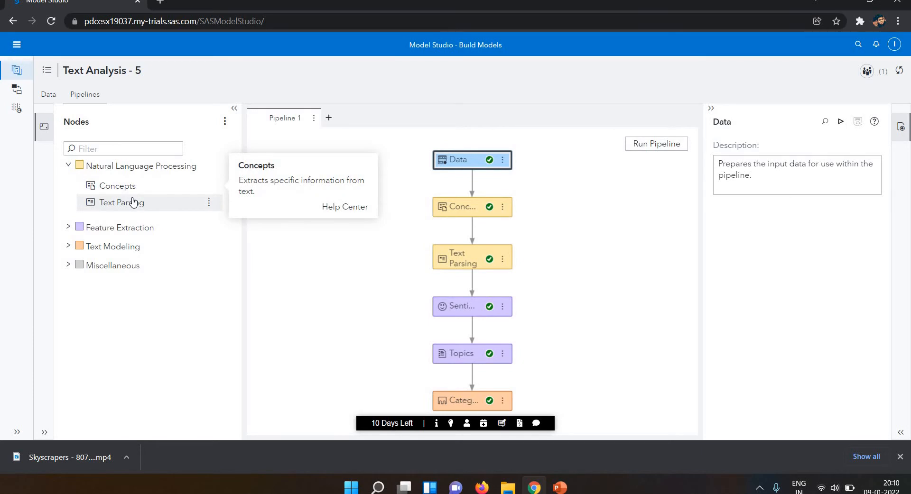
mouse_move(138, 204)
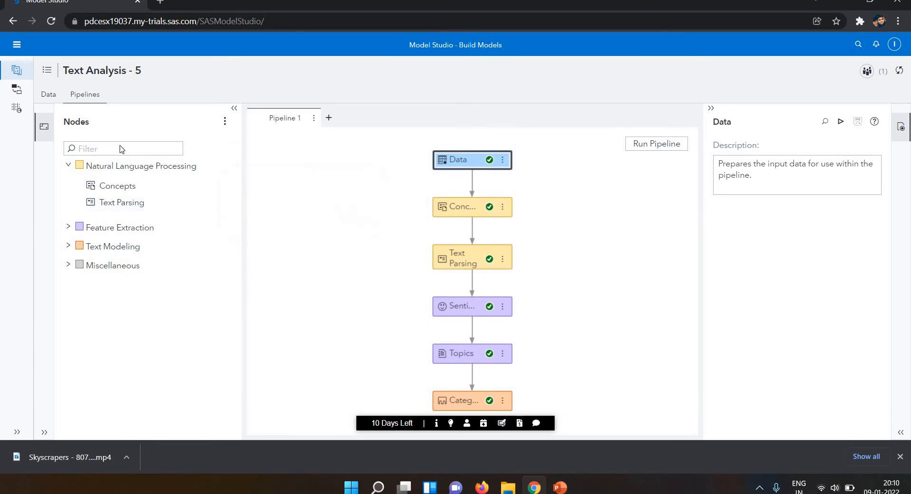
click(68, 124)
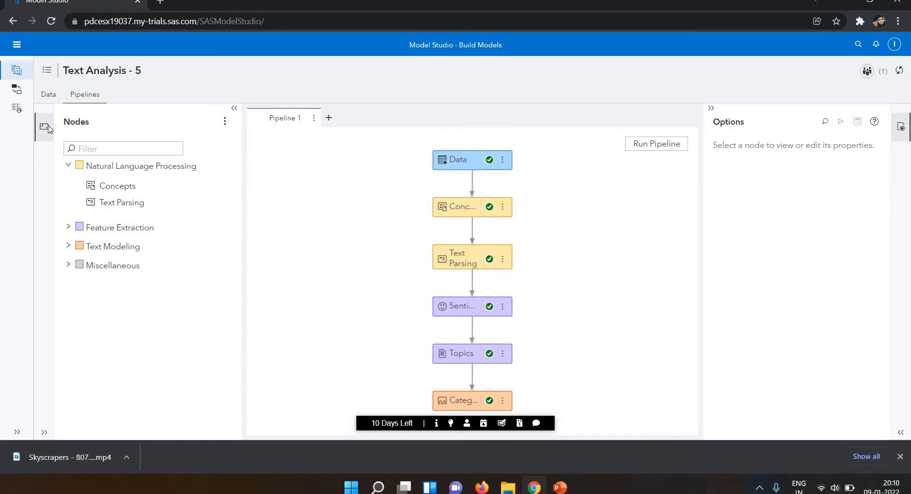
click(235, 109)
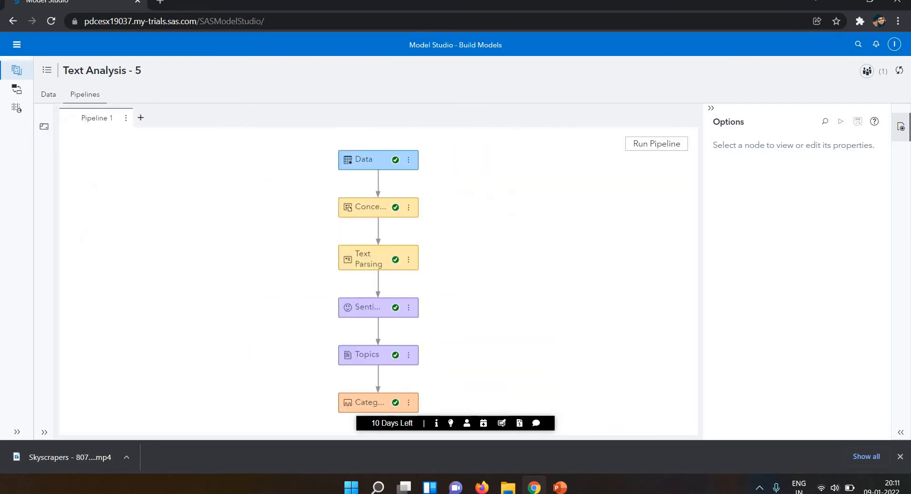
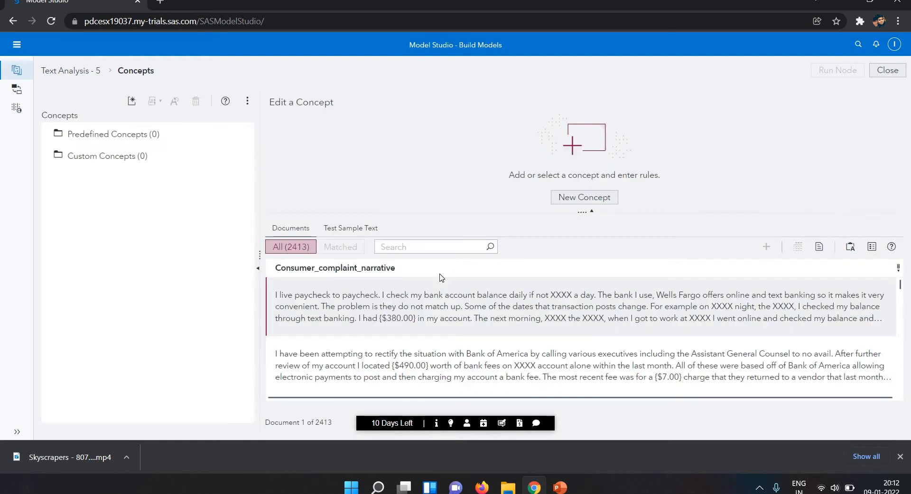
click(153, 136)
click(177, 152)
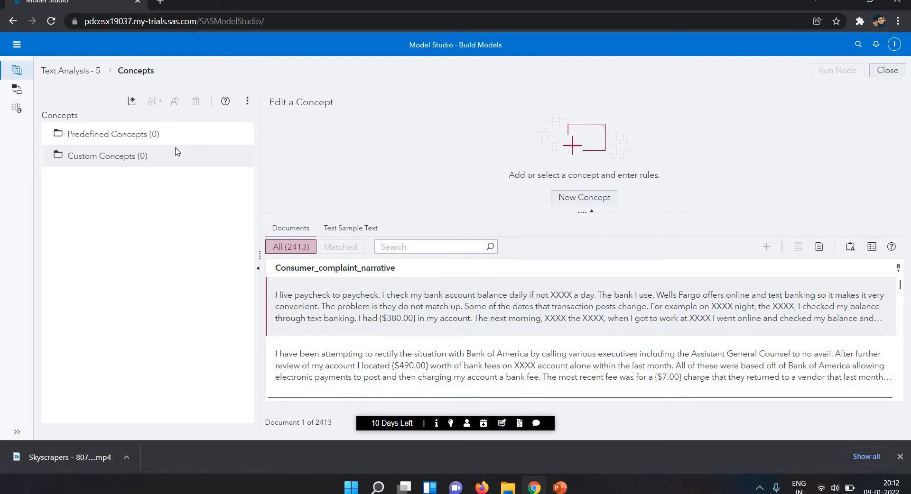
click(230, 135)
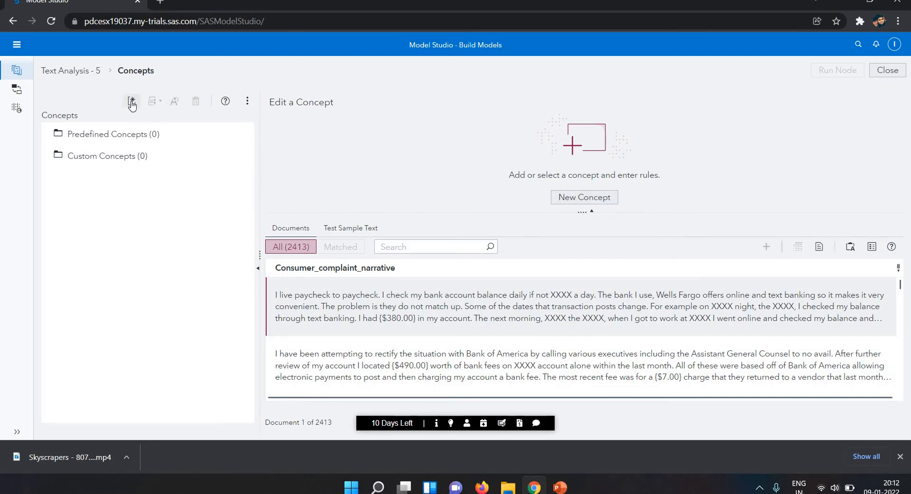
- Create a custom concept named Concept_Rule in the Concepts node
click(574, 197)
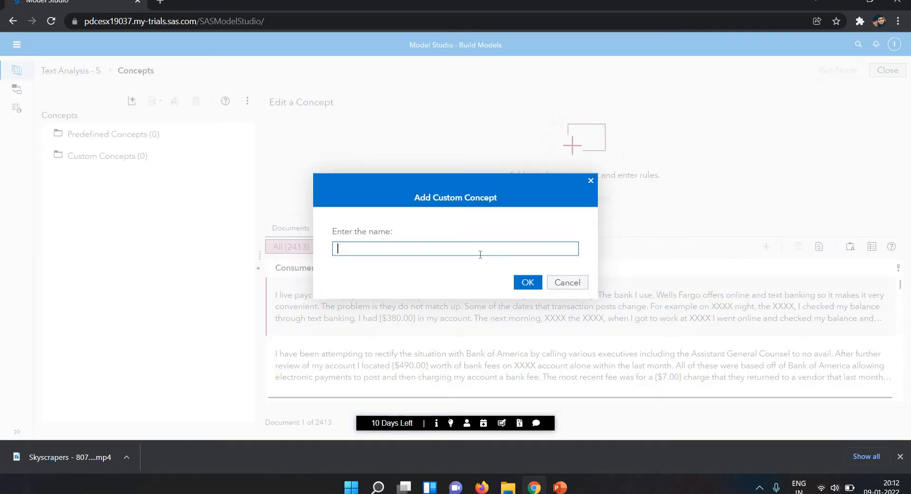
text(Concet)
key(BackSpace)
key(BackSpace)
text(ept_Ruel)
key(BackSpace)
key(BackSpace)
text(le)
key(Return)
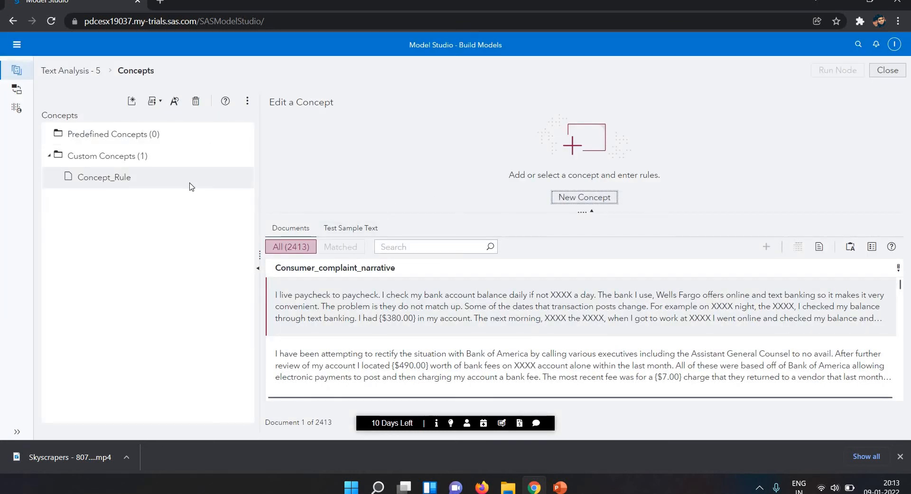
- Open the sandbox of the Concept_Rule concept and place the cursor in its empty rule editor
click(190, 184)
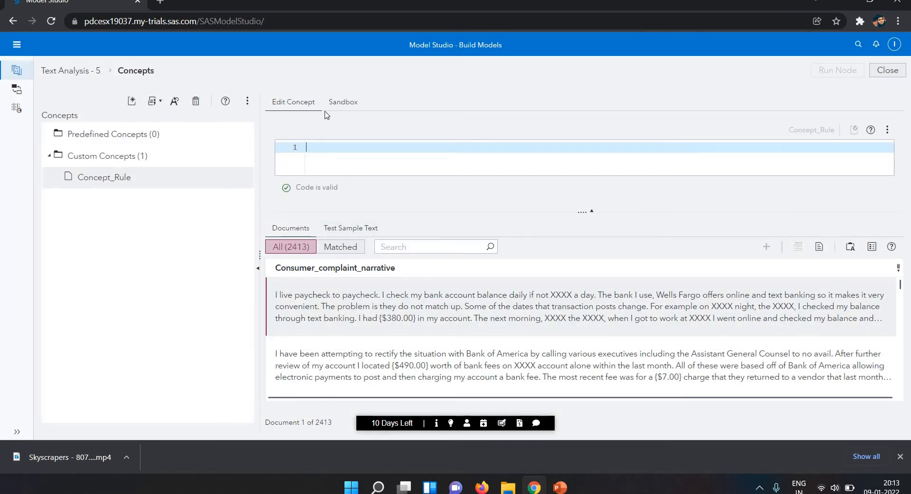
click(340, 109)
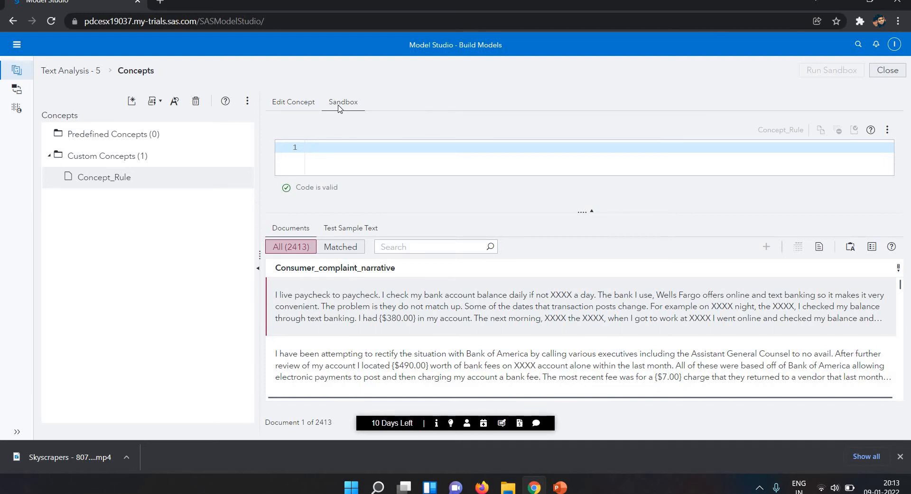
click(338, 107)
click(342, 153)
text(A)
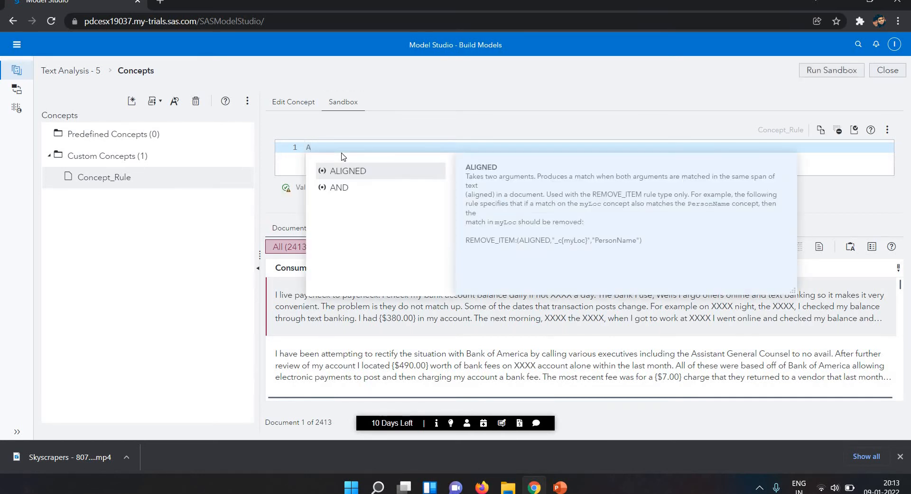
key(BackSpace)
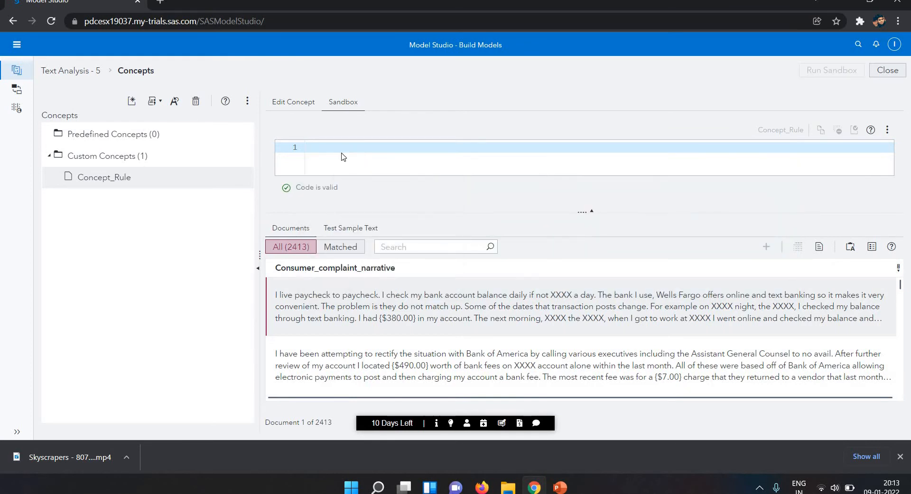
text(C)
key(BackSpace)
text(c)
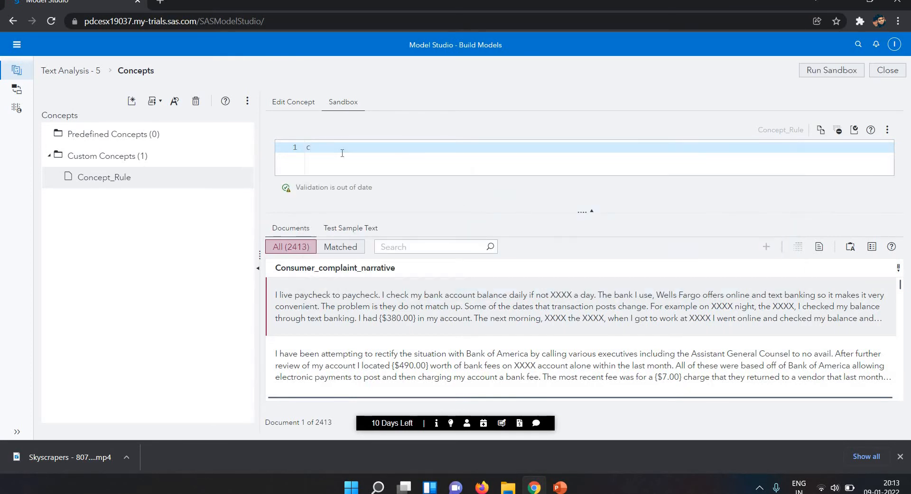
key(BackSpace)
- Insert the CONCEPT_RULE rule type from the code suggestions into the sandbox editor
text(C)
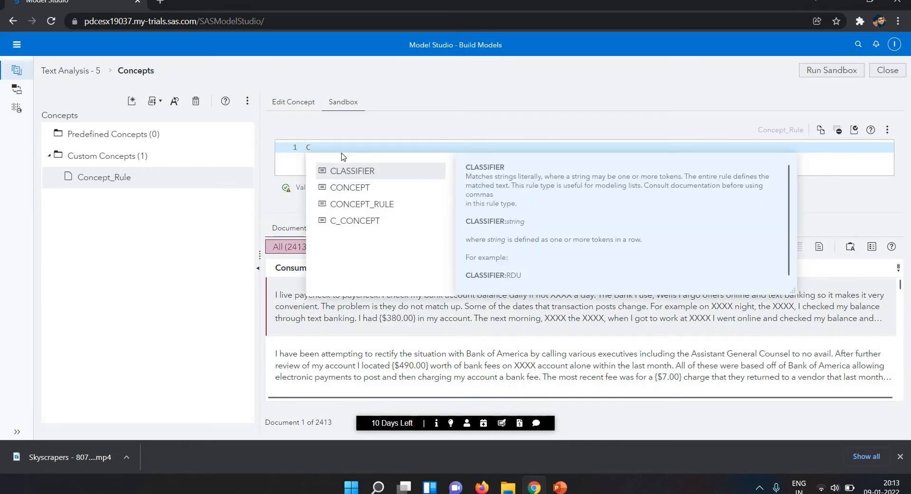
key(Down)
key(Down)
key(Down)
key(Up)
key(Return)
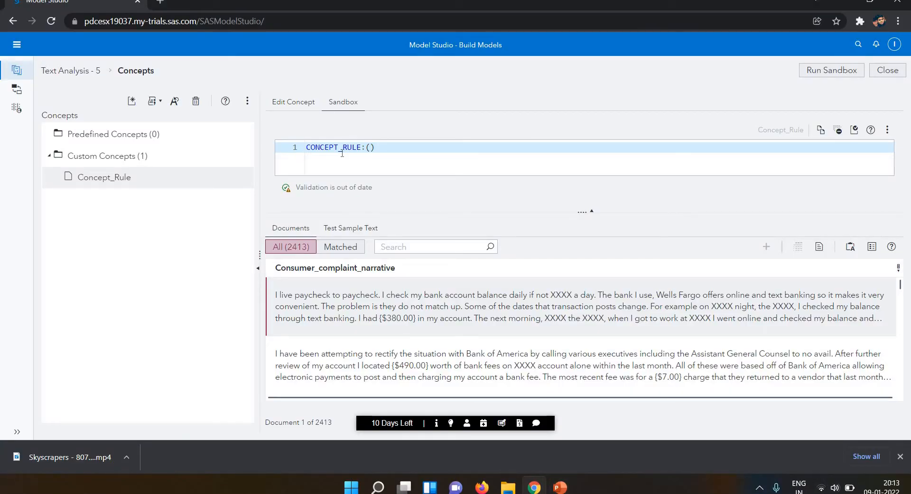
- Fill the rule's parentheses with the OR operator and a first quoted argument, "c_{account}"
text("")
text(OR)
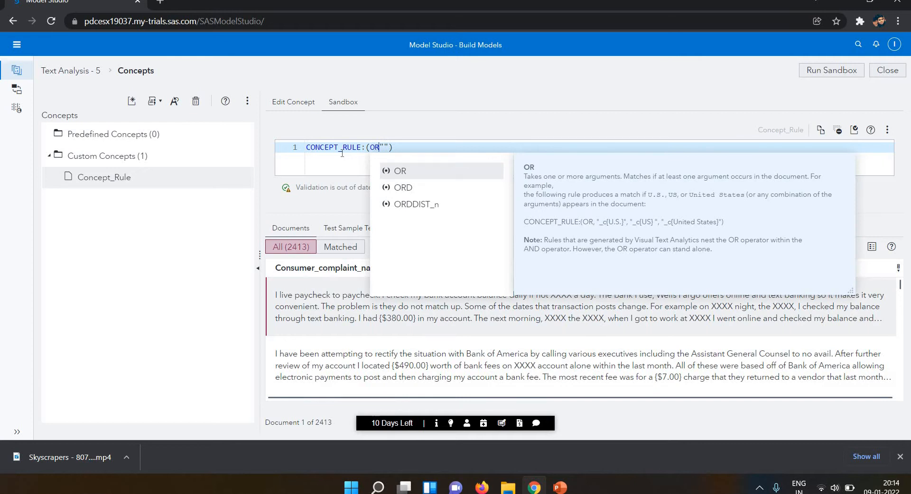
text(,)
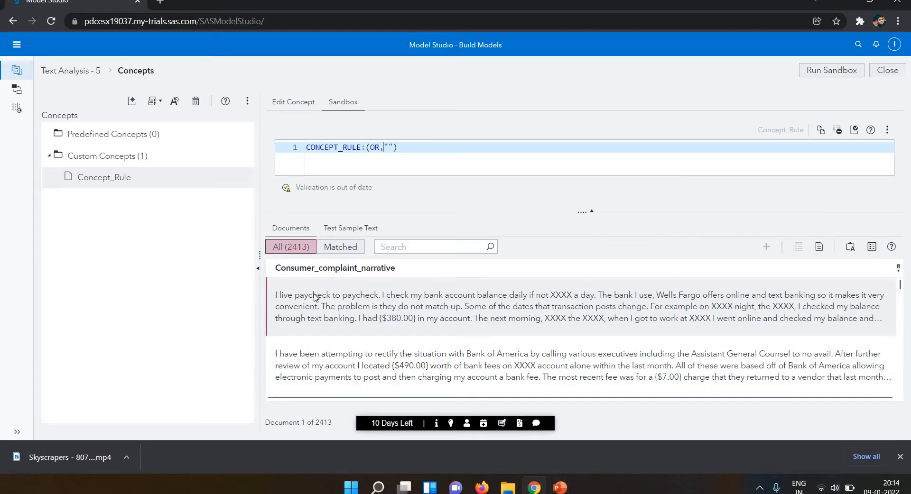
key(Right)
text(c)
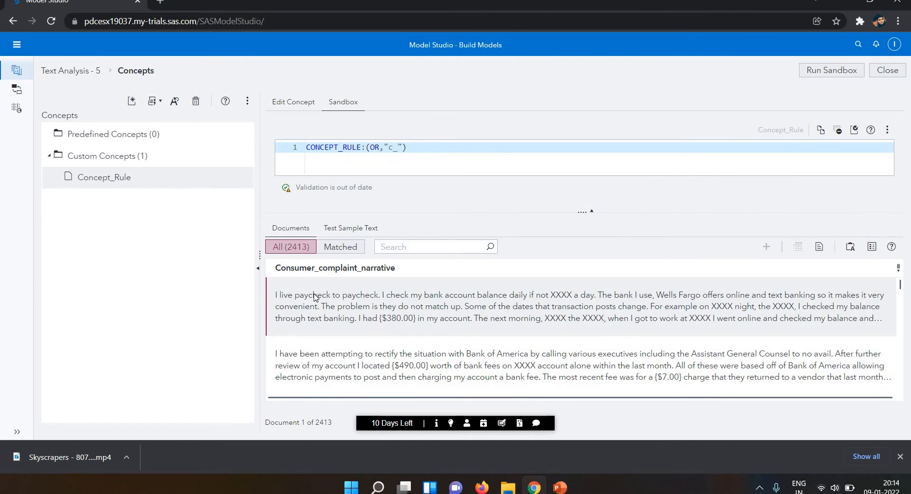
text(:(OR,"c_{account}")
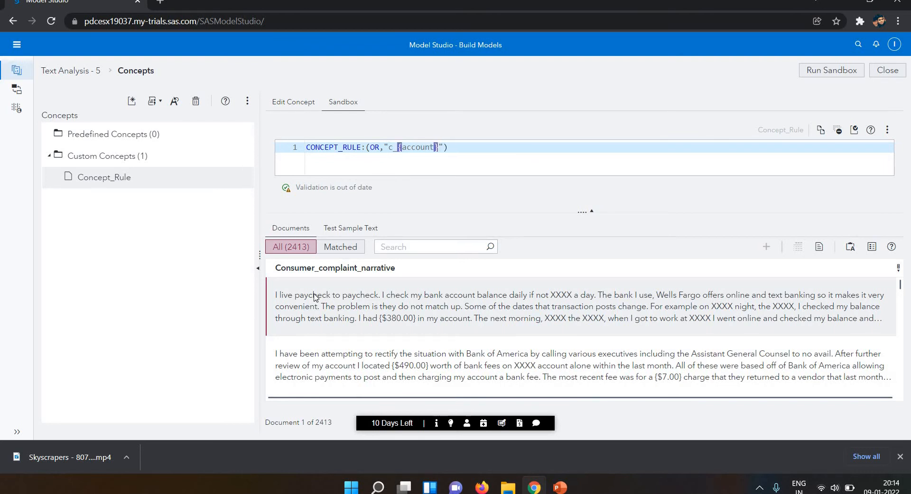
- Duplicate the "c_{account}" argument after a comma and change the copy to "c_{accounts}"
key(shift+Left)
key(shift+Left)
key(shift+Left)
key(shift+Left)
key(shift+Left)
key(shift+Left)
key(shift+Left)
key(shift+Left)
key(shift+Left)
key(shift+Left)
key(shift+Left)
key(shift+Left)
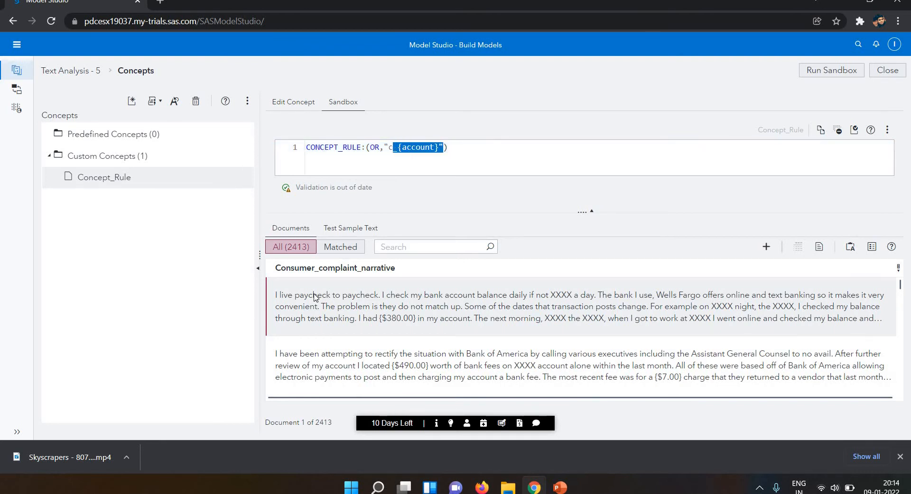
key(shift+Left)
key(ctrl+c)
key(Right)
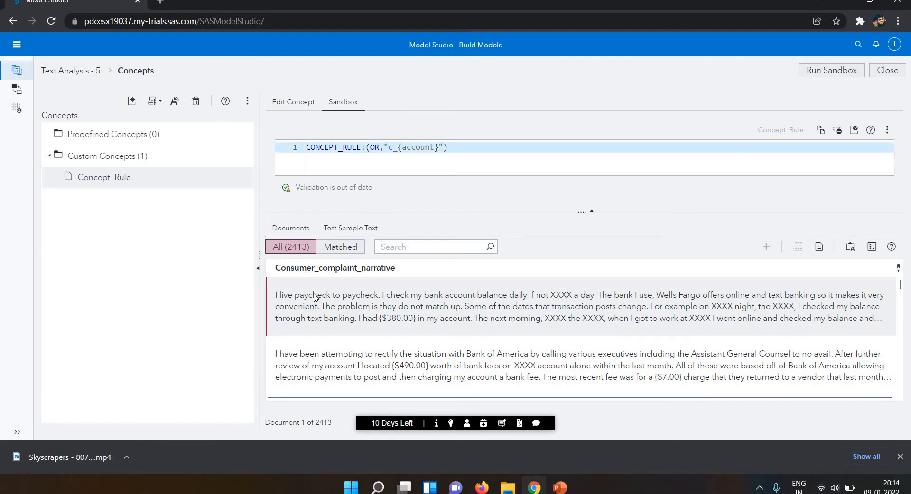
text(,)
key(ctrl+v)
key(Left)
key(Left)
text(s)
key(Right)
key(Right)
key(Right)
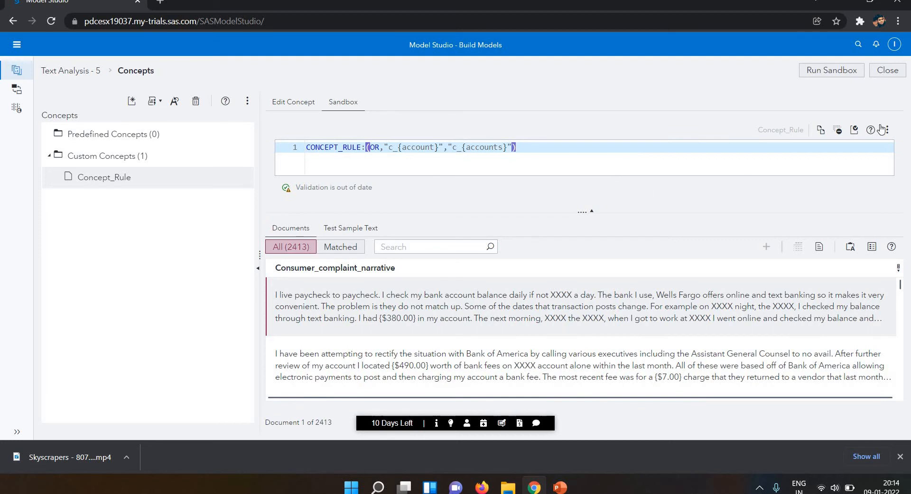
- Validate the sandbox rule and correct its two arguments to "_c{account}" and "_c{accounts}"
click(854, 135)
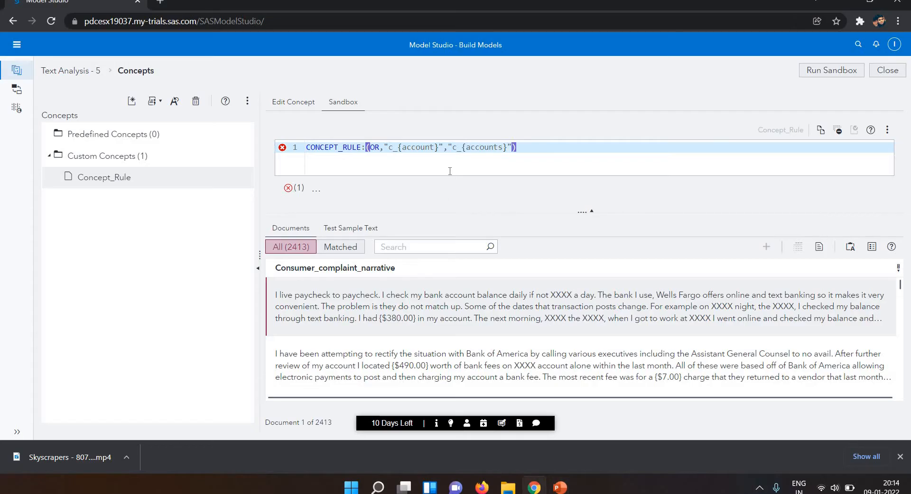
click(450, 171)
mouse_move(289, 192)
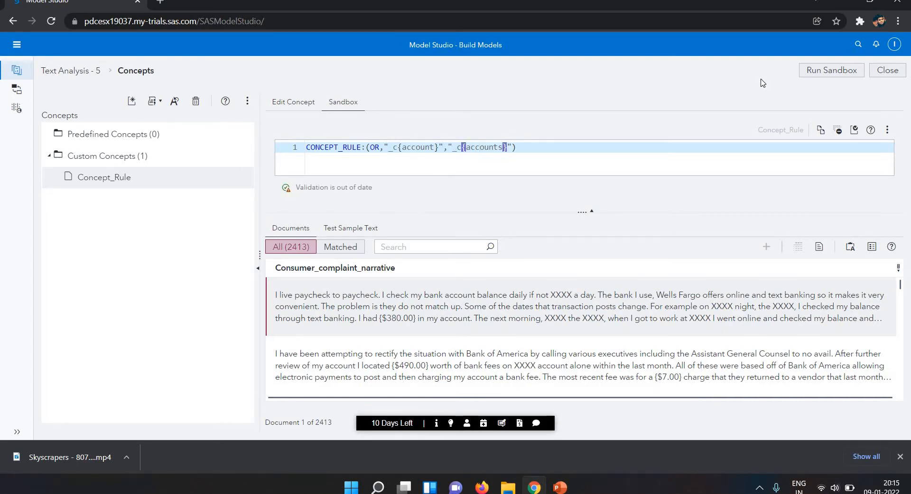
click(399, 148)
click(409, 161)
- Copy the sandbox rule into the Concept_Rule definition and validate the code there
click(819, 132)
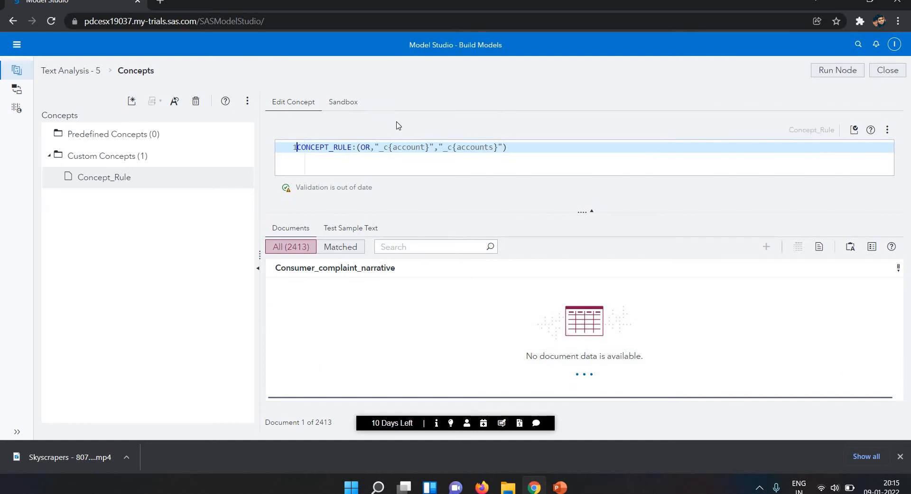
click(306, 101)
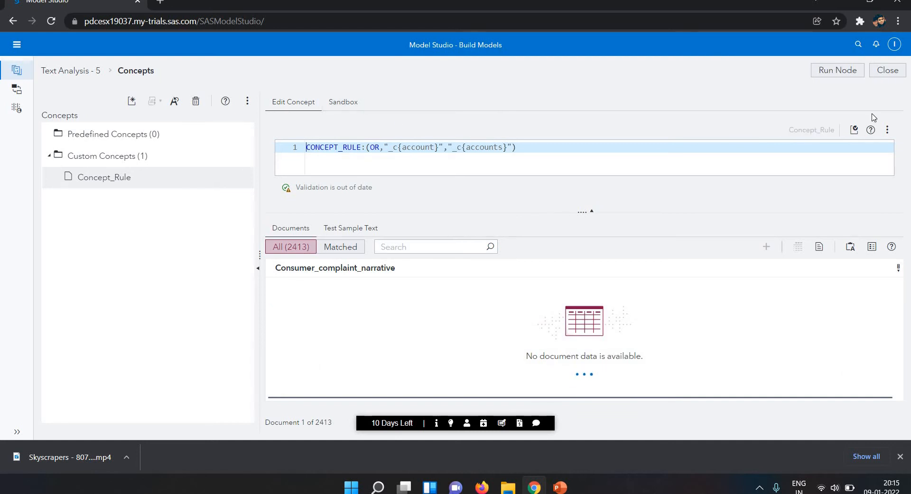
click(849, 133)
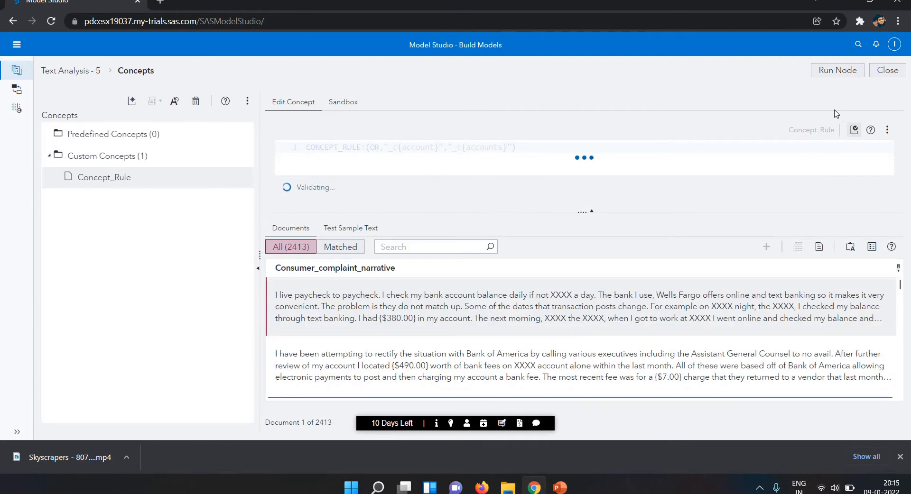
- Run the Concepts node and show only the documents matched by Concept_Rule
click(838, 71)
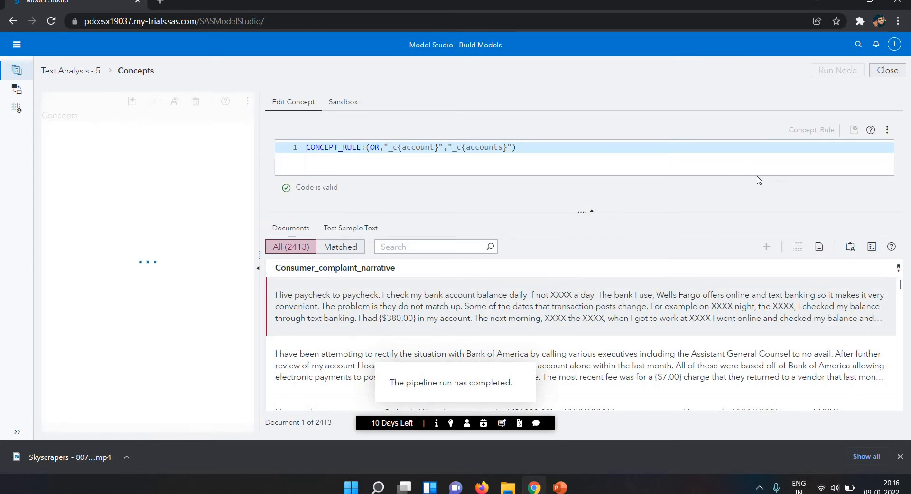
click(343, 248)
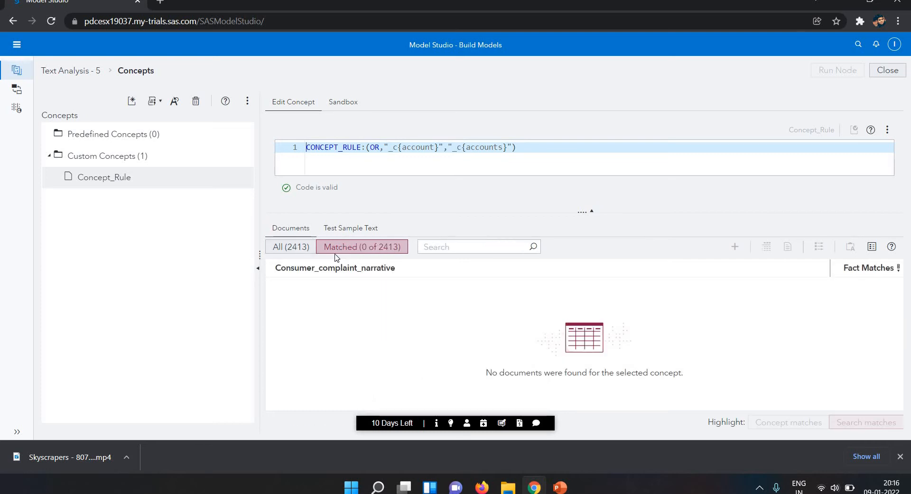
click(335, 247)
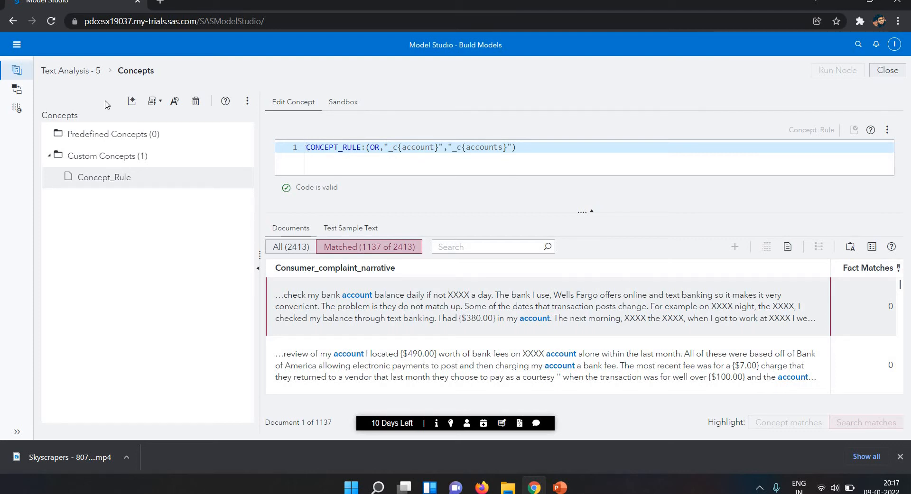
- Create a second custom concept named Concept_Rule1
click(122, 158)
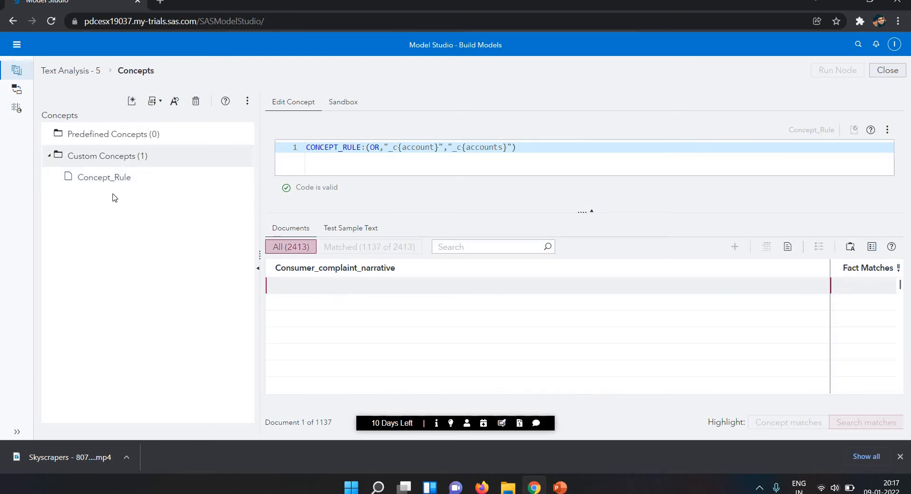
click(132, 102)
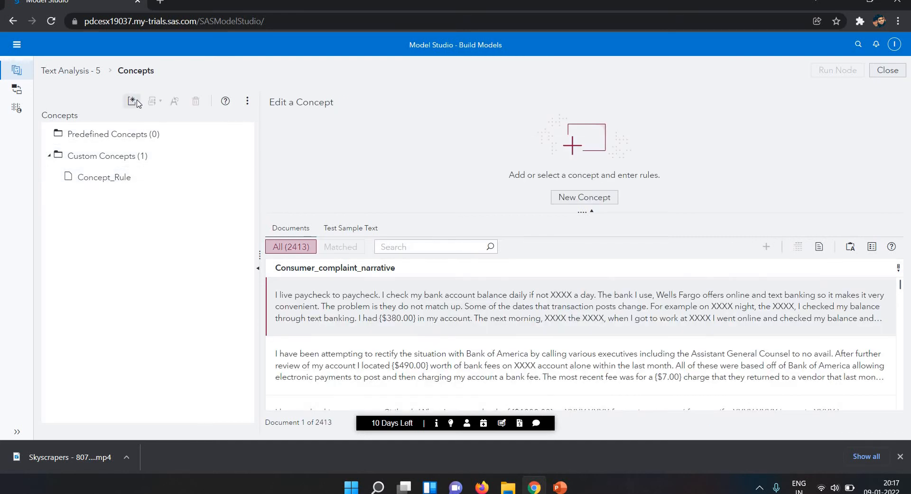
text(Conc)
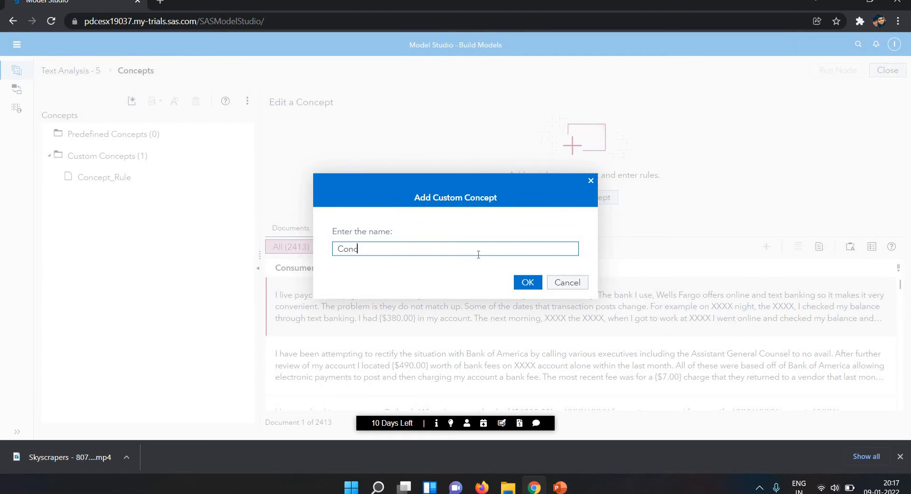
text(ept_Rule1)
key(Return)
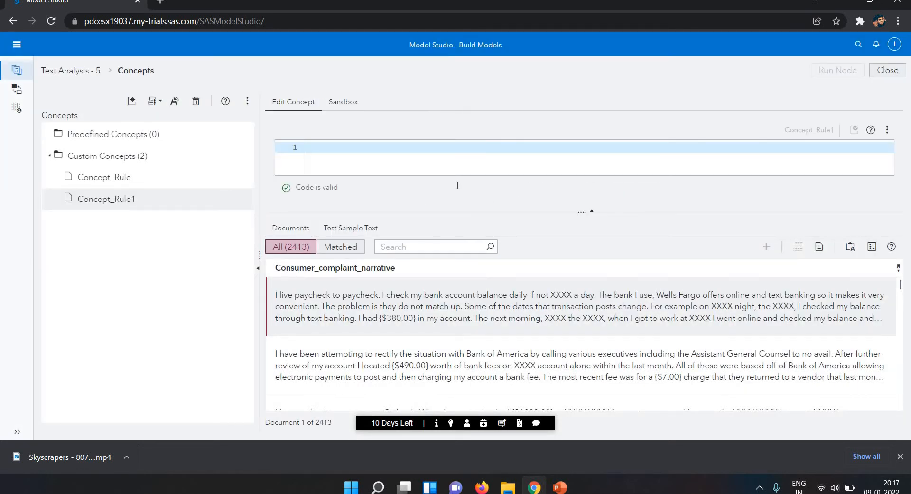
text(Co)
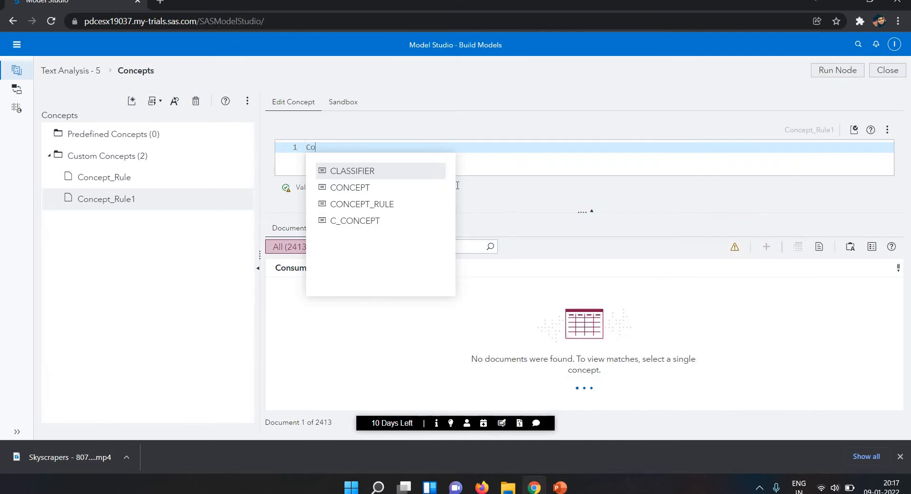
key(BackSpace)
key(BackSpace)
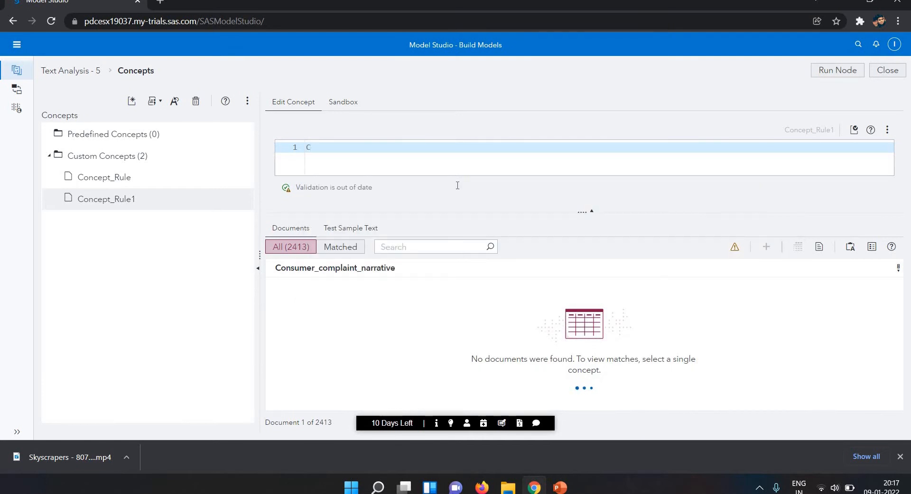
- Start a CONCEPT_RULE in Concept_Rule1 with the AND operator and an empty pair of quotation marks as its first argument
text(C)
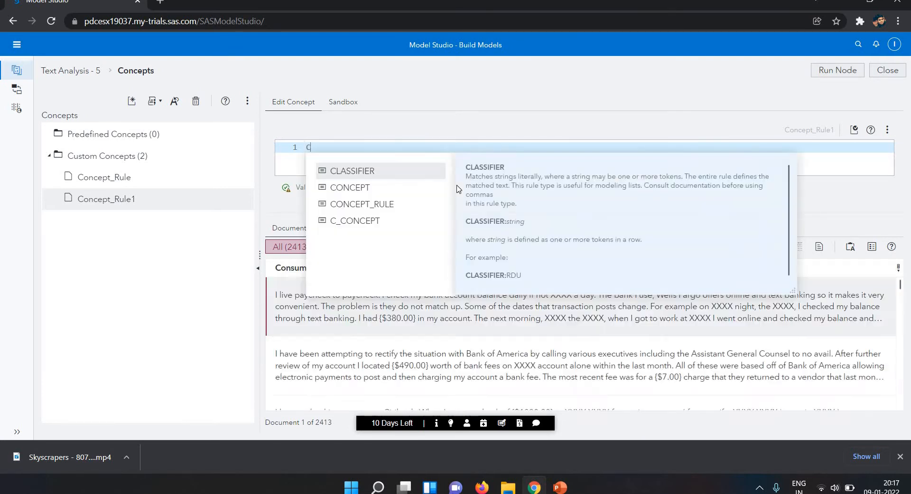
key(Down)
key(Down)
key(Return)
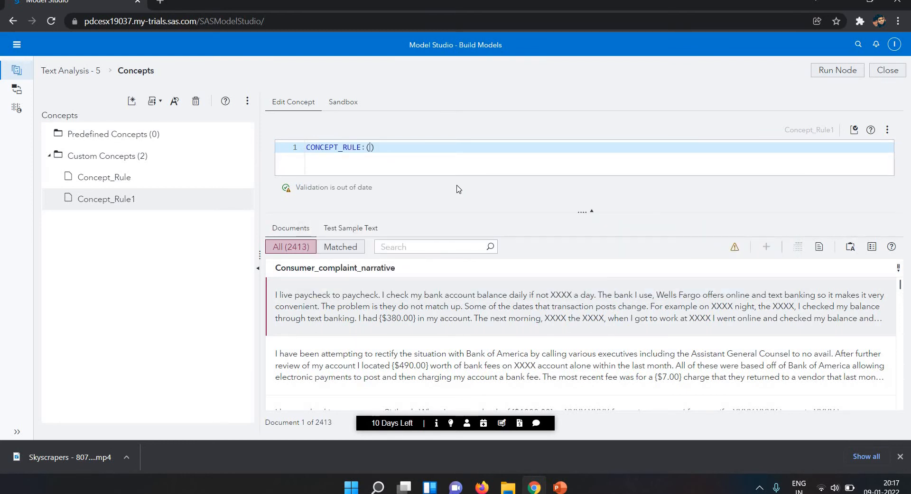
text(A)
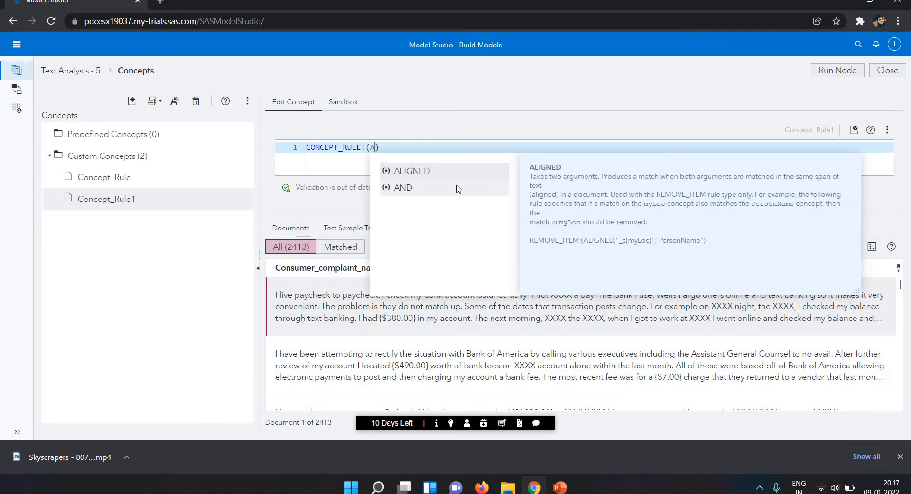
text(ND)
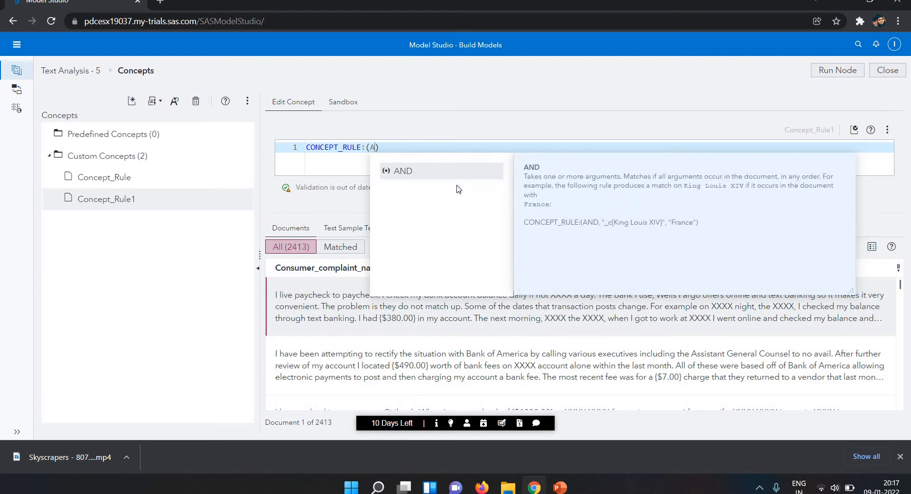
text(,)
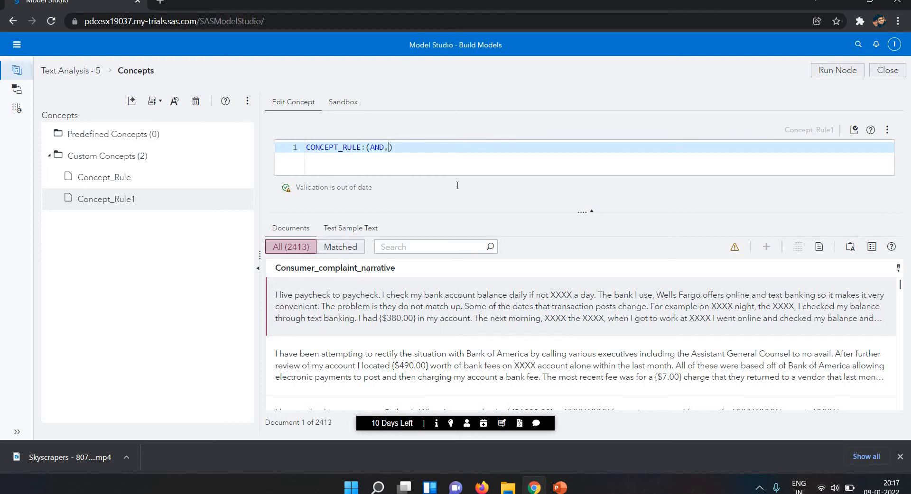
text(")
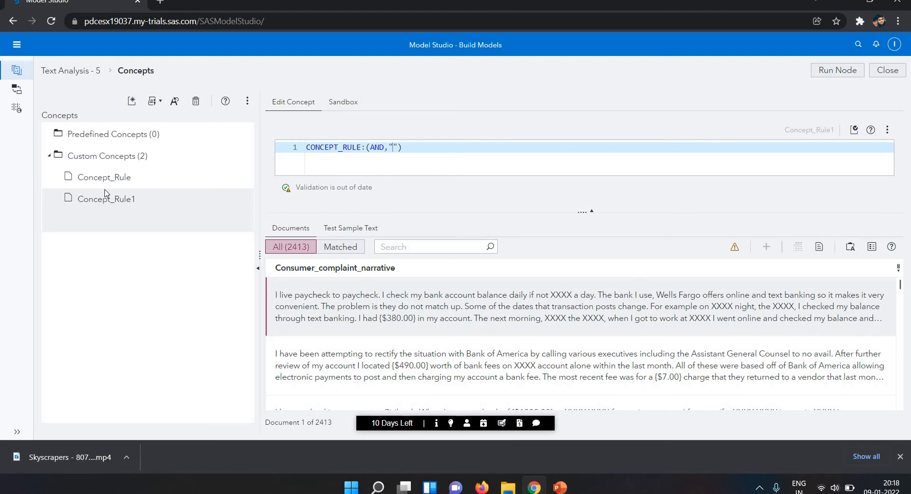
- Replace the code of Concept_Rule1 with a copy of the OR rule from Concept_Rule
click(117, 180)
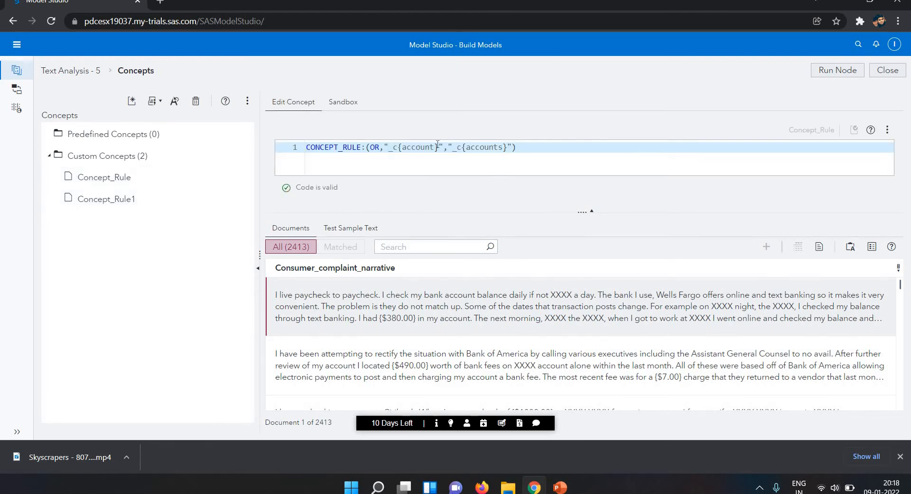
triple_click(438, 145)
key(ctrl+c)
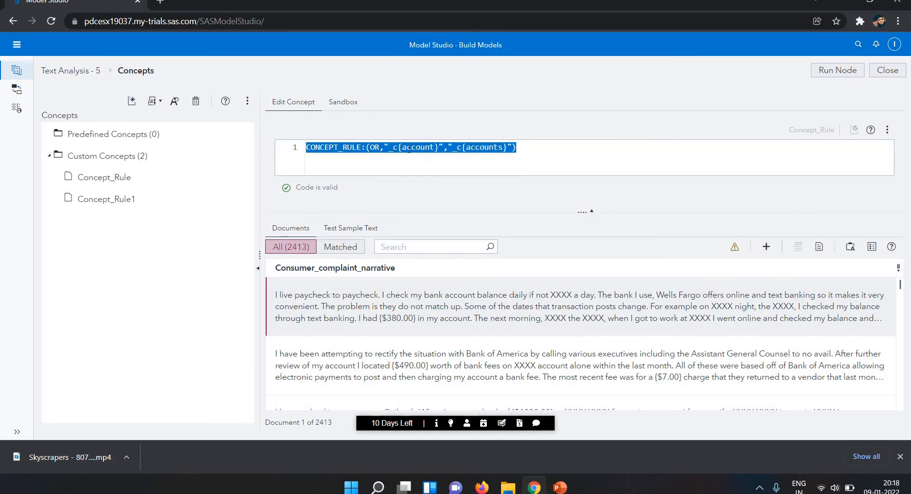
click(142, 199)
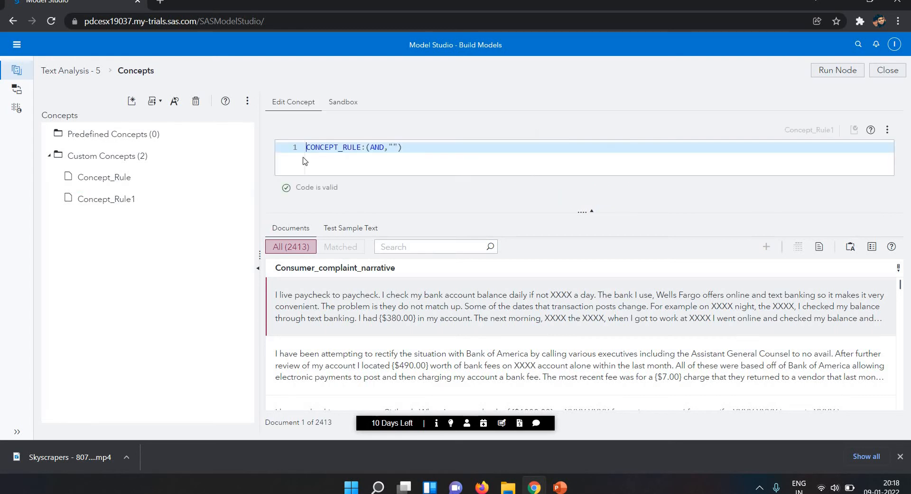
click(415, 155)
key(ctrl+a)
key(ctrl+v)
- Change the operator of the copied rule in Concept_Rule1 from OR to AND
click(375, 148)
key(BackSpace)
key(BackSpace)
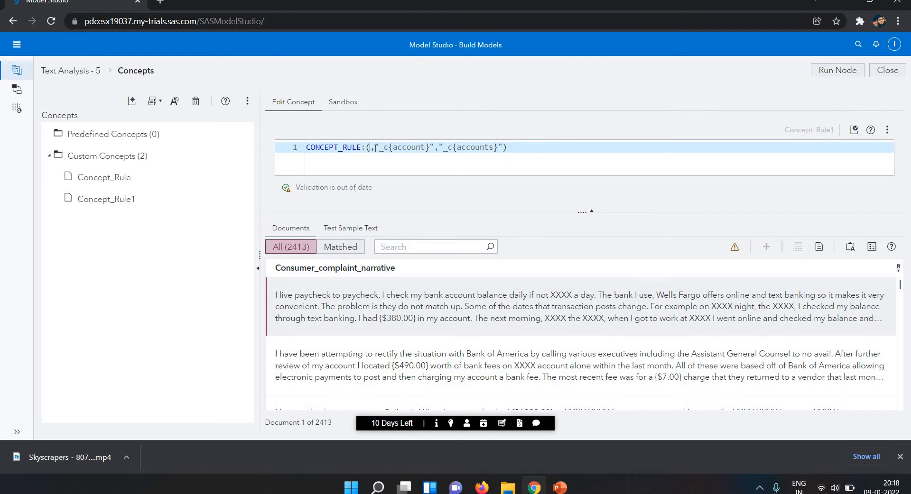
text(AND)
click(324, 151)
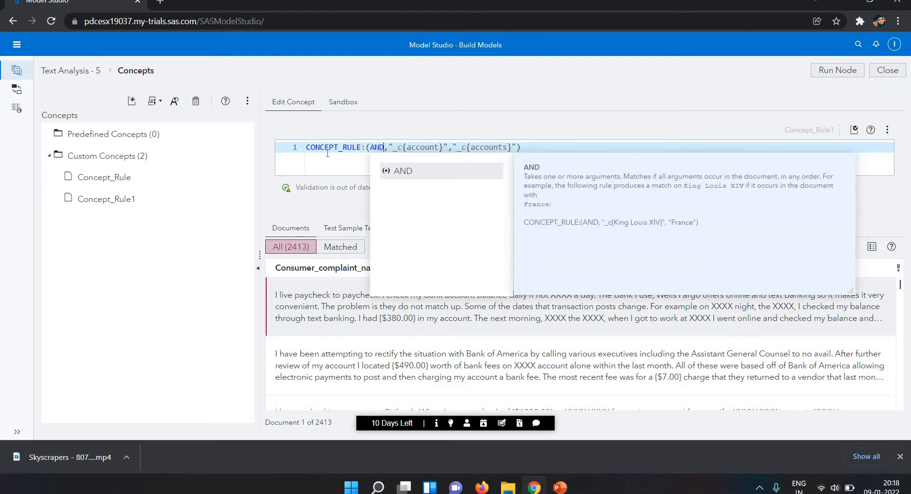
- Run the Concepts node, dismiss the browser's download bar and show only the documents matched by Concept_Rule1
click(838, 71)
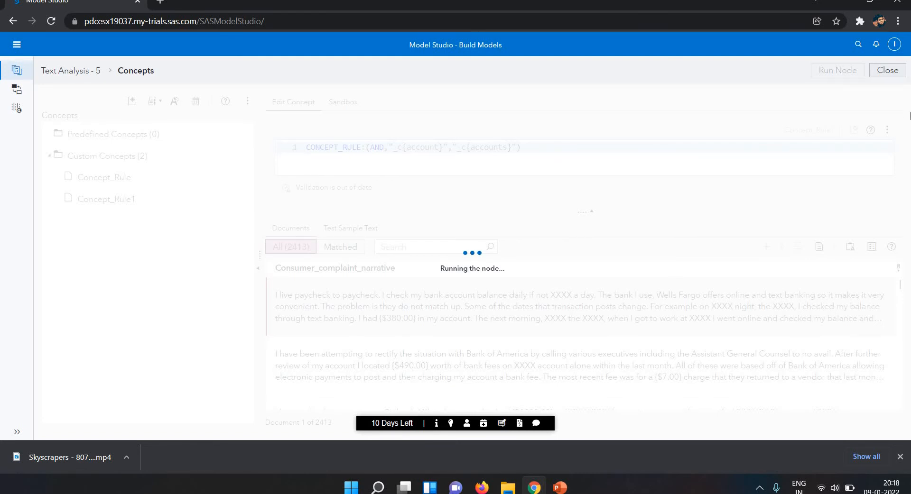
click(900, 457)
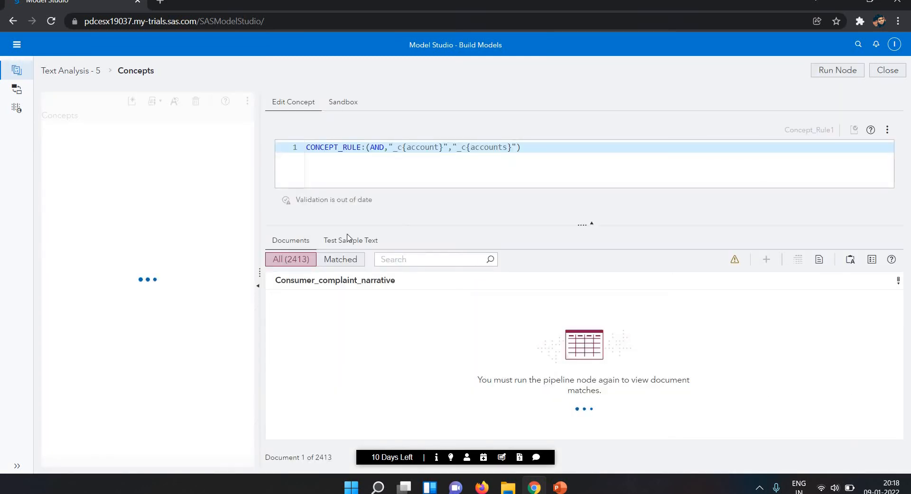
click(328, 269)
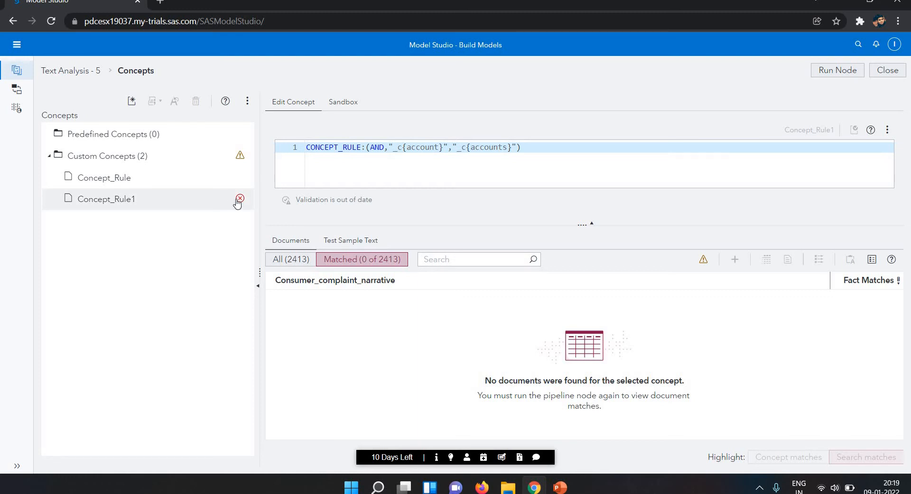
mouse_move(238, 203)
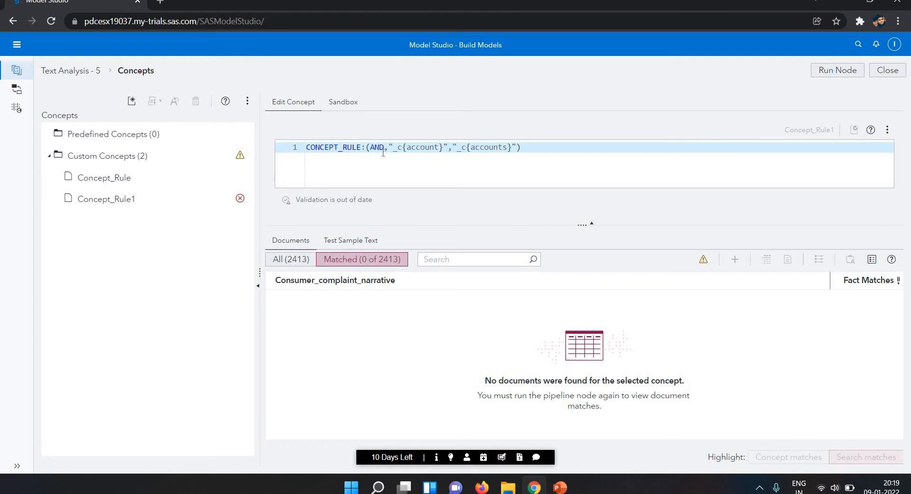
- Switch the Concept_Rule1 operator to OR and validate the code, with the document list showing all documents
key(BackSpace)
key(BackSpace)
key(BackSpace)
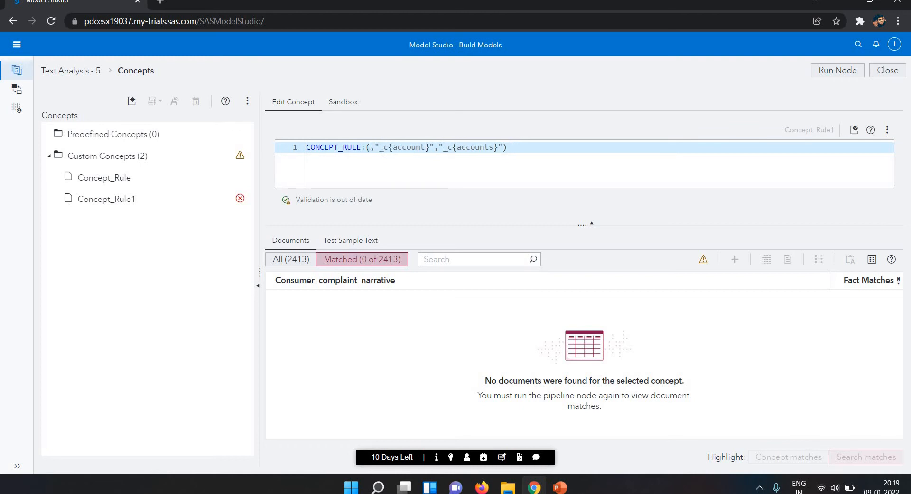
text(OR)
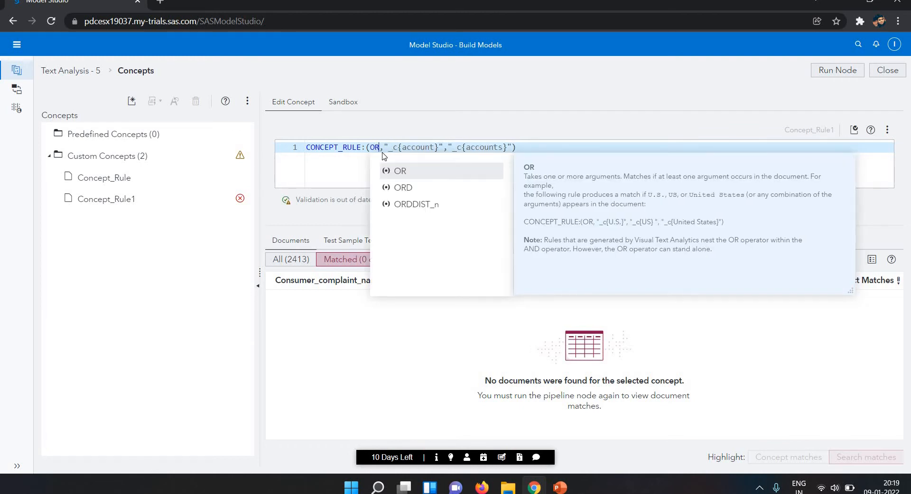
click(349, 155)
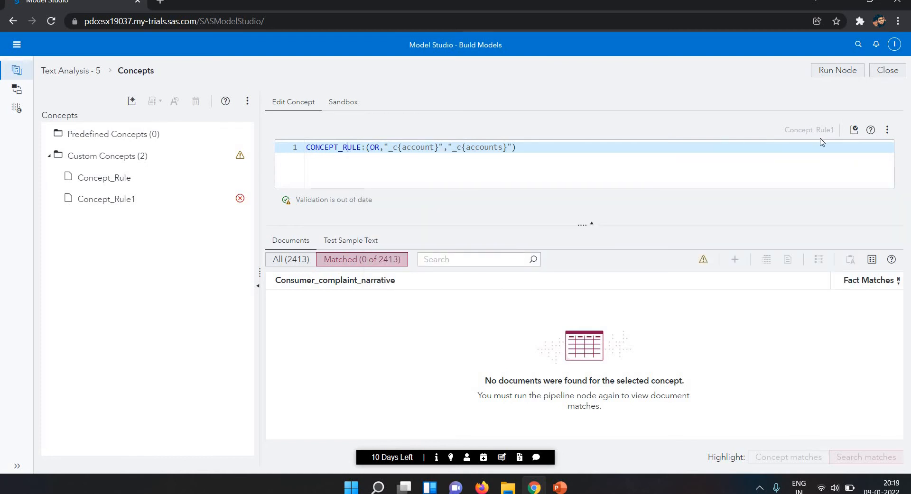
click(852, 134)
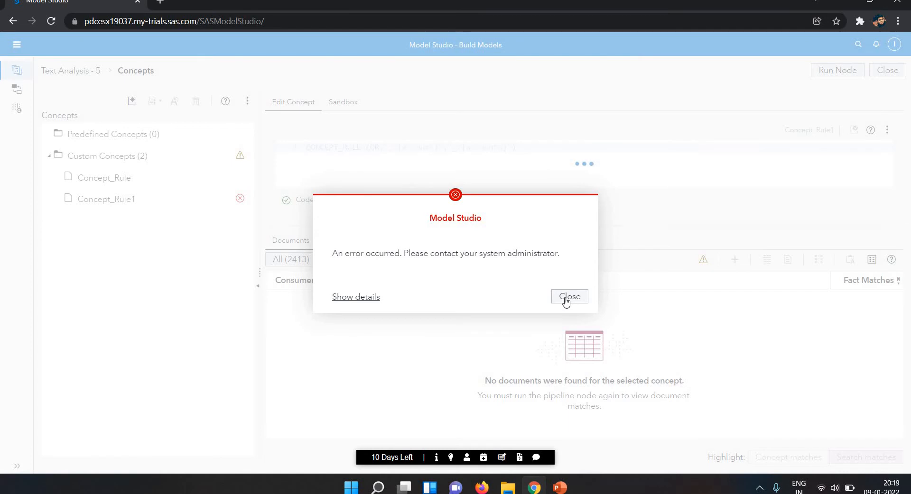
click(562, 297)
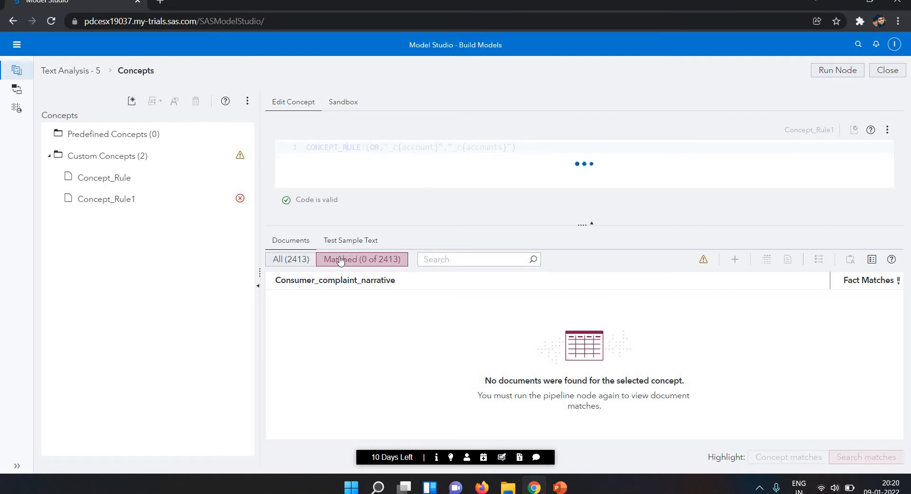
click(297, 270)
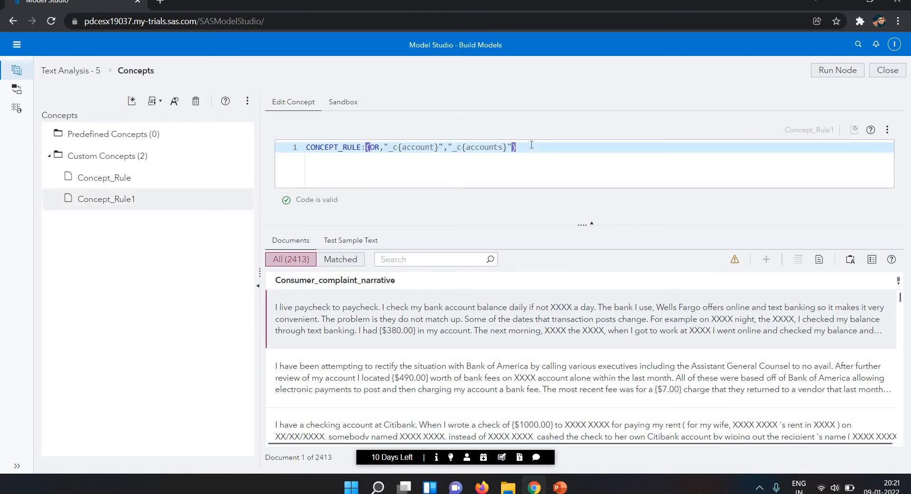
- Set the operator of the Concept_Rule1 rule back to AND
key(Left)
key(Left)
key(Left)
key(Left)
key(Left)
key(Left)
key(Left)
key(Left)
key(Left)
key(Left)
key(Left)
key(Left)
key(Left)
key(Left)
key(Left)
key(Left)
key(Left)
key(Left)
key(BackSpace)
key(BackSpace)
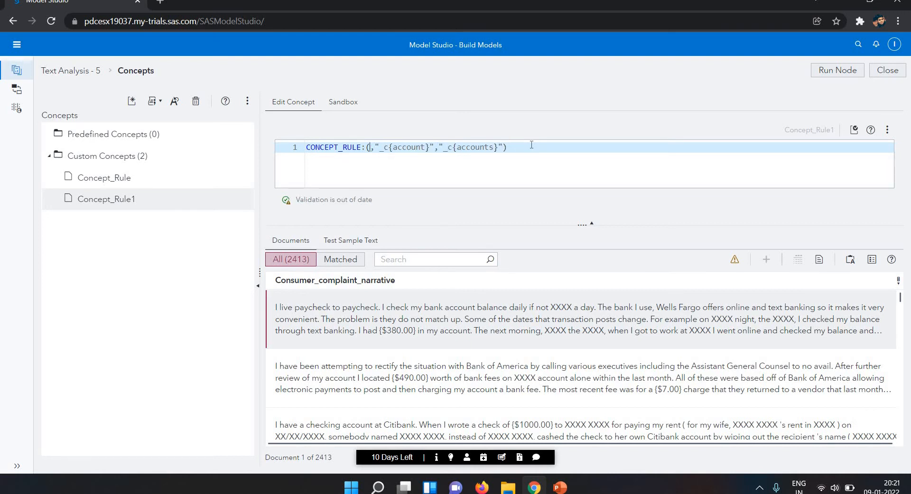
text(AND)
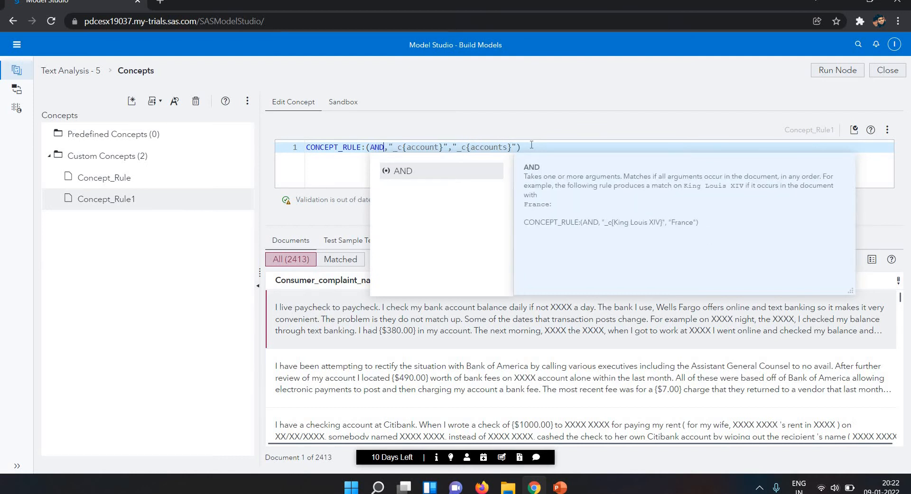
- Remove the "_c{account}" and "_c{accounts}" arguments from the AND rule, keeping its outer parentheses
key(Escape)
key(shift+Right)
key(shift+Right)
key(shift+Right)
key(shift+Right)
key(shift+Right)
key(shift+Right)
key(shift+Right)
key(shift+Right)
key(shift+Right)
key(shift+Right)
key(shift+Right)
key(shift+Right)
key(shift+Right)
key(shift+Right)
key(shift+Right)
key(shift+Right)
key(shift+Right)
key(shift+Right)
key(shift+Right)
key(shift+Right)
key(Left)
key(Delete)
key(Delete)
key(Delete)
key(Delete)
key(Delete)
key(Delete)
key(Delete)
key(Delete)
key(Delete)
key(Delete)
key(Delete)
key(Delete)
key(Delete)
key(Delete)
key(Delete)
key(Delete)
key(Delete)
key(Delete)
key(Delete)
key(Delete)
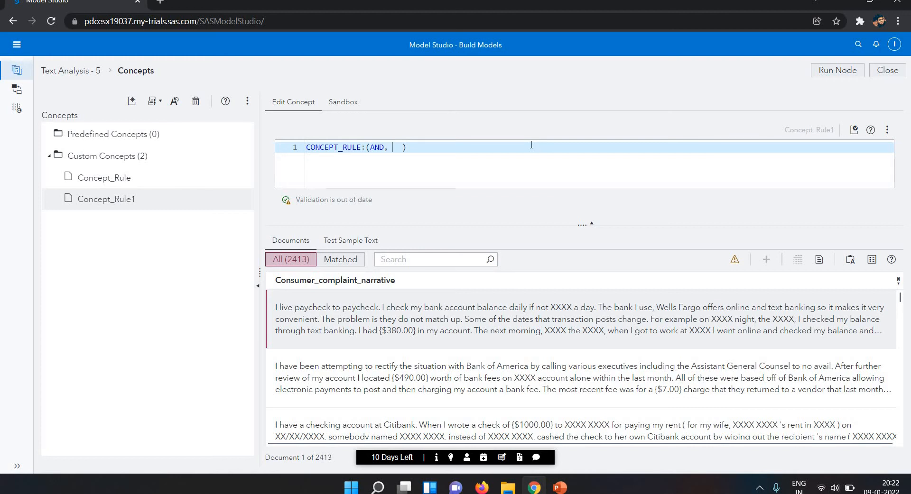
- Nest a DIST operator with a distance of 3 inside the AND rule
text((D)
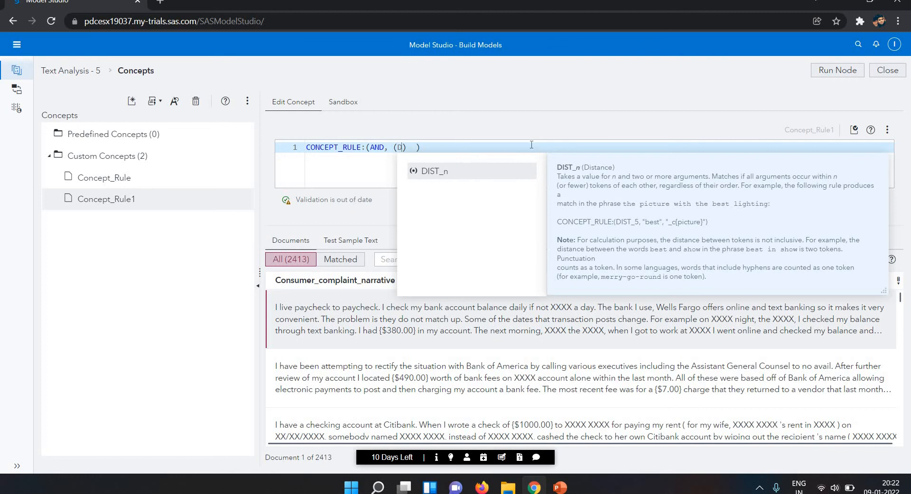
key(Return)
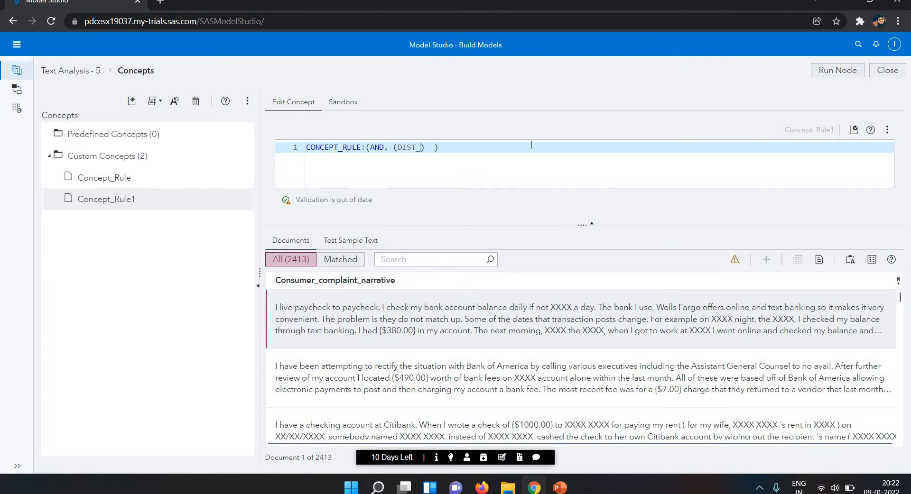
text(3)
key(Left)
text(,)
key(BackSpace)
key(BackSpace)
- Give the DIST_3 operator the arguments "_c{company}" and "company" and close the rule's parentheses
text(,"_c{company})
key(Right)
text(,"{}"")
key(BackSpace)
key(BackSpace)
key(BackSpace)
text("_c)
key(Escape)
key(BackSpace)
key(BackSpace)
text(company)
key(BackSpace)
key(Right)
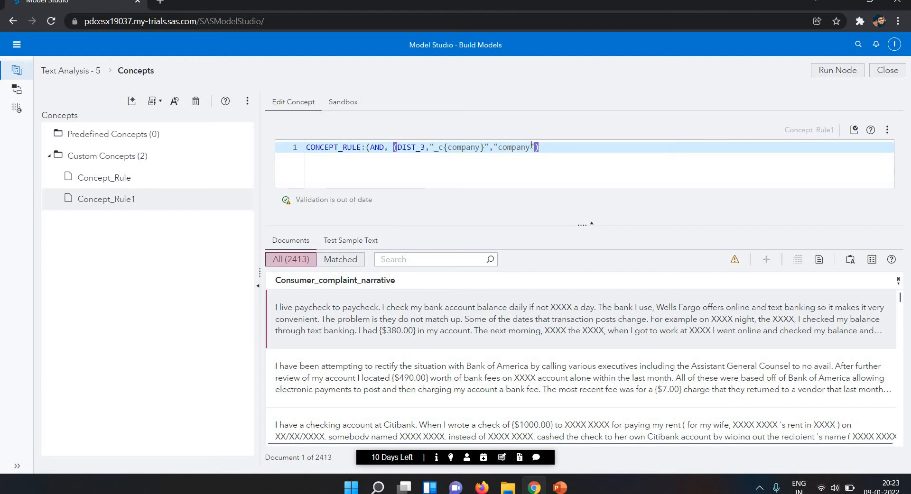
text(,)
key(BackSpace)
text())
- Validate the Concept_Rule1 code and run the Concepts node to list only its matched documents
click(854, 130)
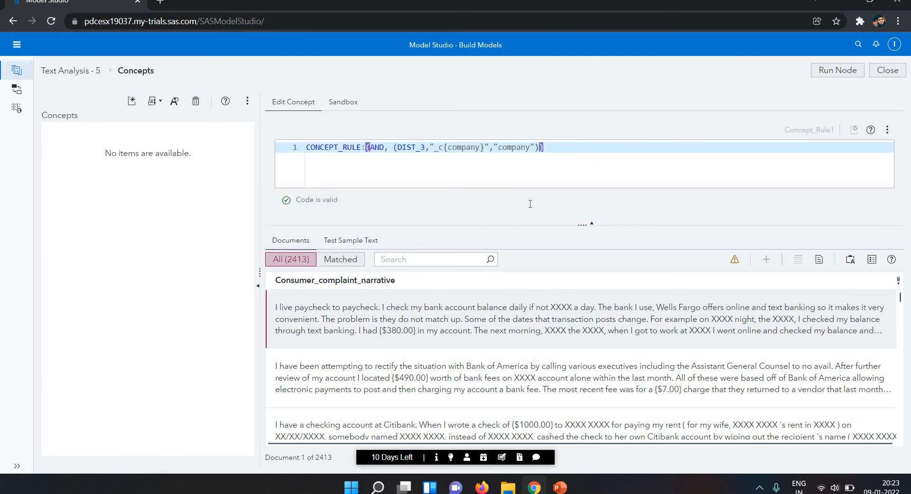
click(830, 72)
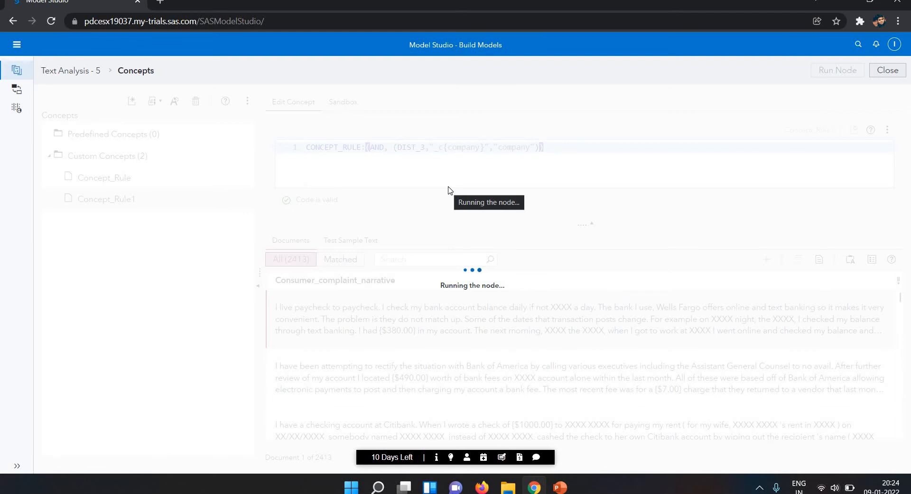
click(338, 263)
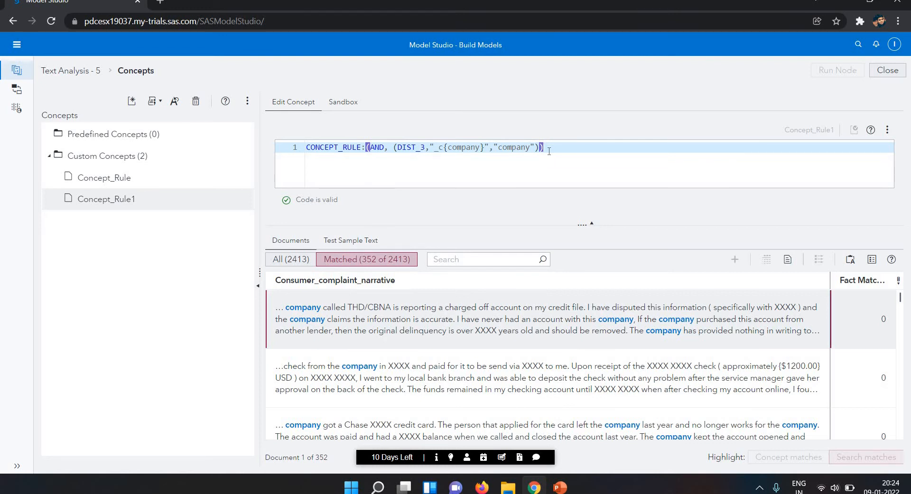
- Add the clause (NOT,"natureTrems") after the DIST_3 clause in the AND rule and run the node
key(Left)
text(,)
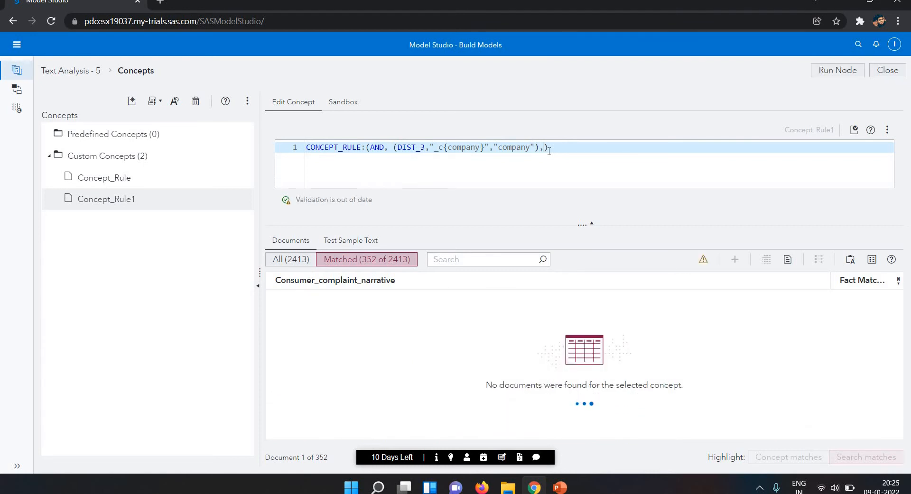
text((N)
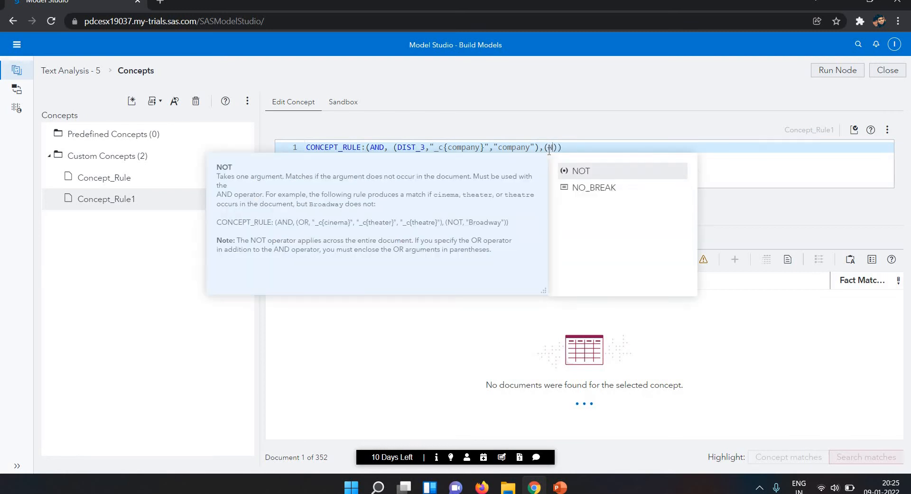
text(OT)
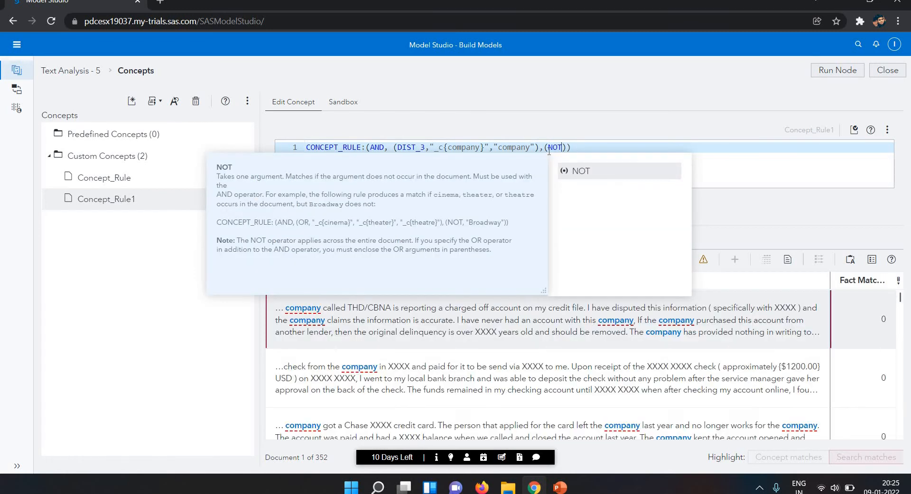
text(,")
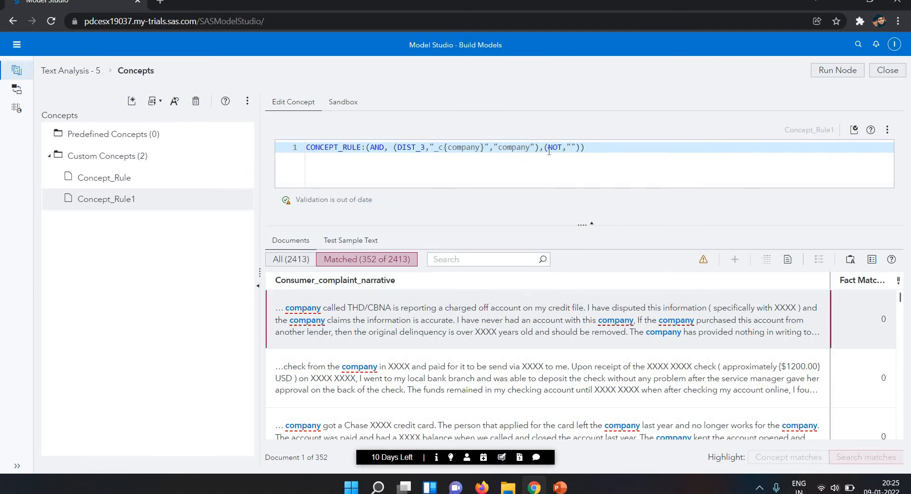
text(natureTrems)
click(845, 71)
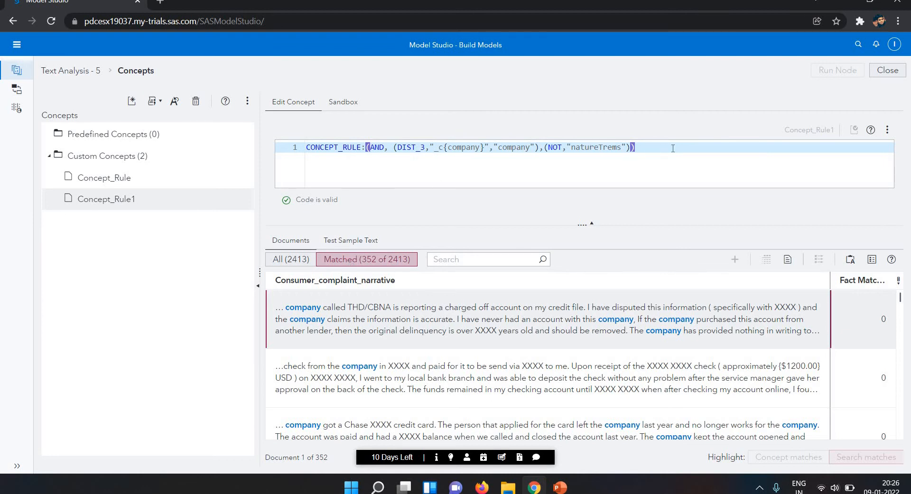
- Correct the spelling of the NOT argument to "natureTerms" and rerun the node
click(607, 147)
key(BackSpace)
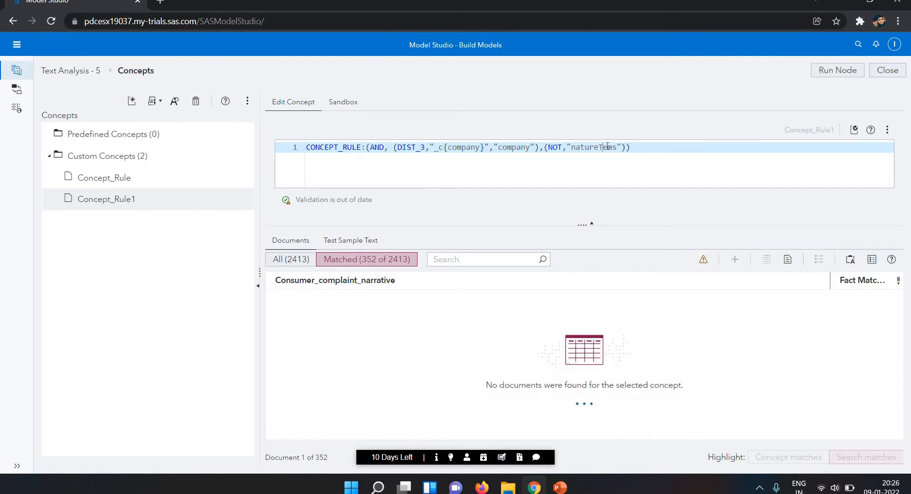
text(r)
click(835, 71)
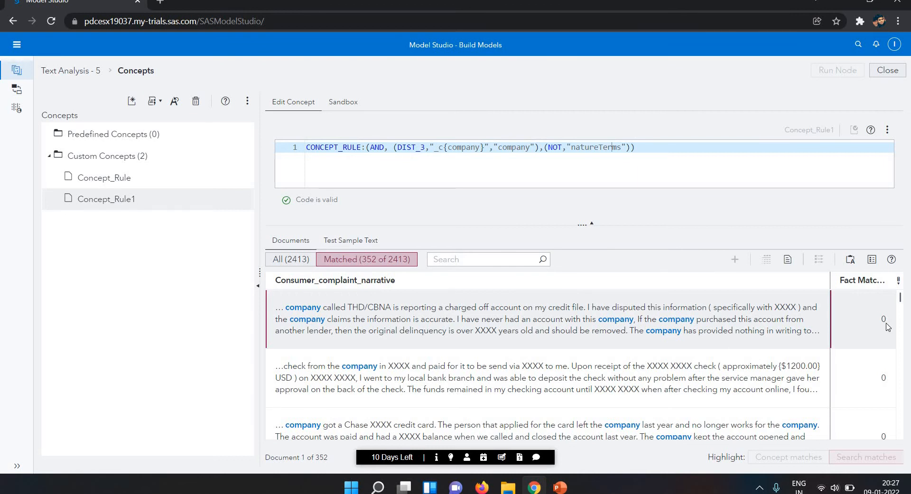
- Browse the complaint documents matched by Concept_Rule1 along with their fact matches
right_click(829, 321)
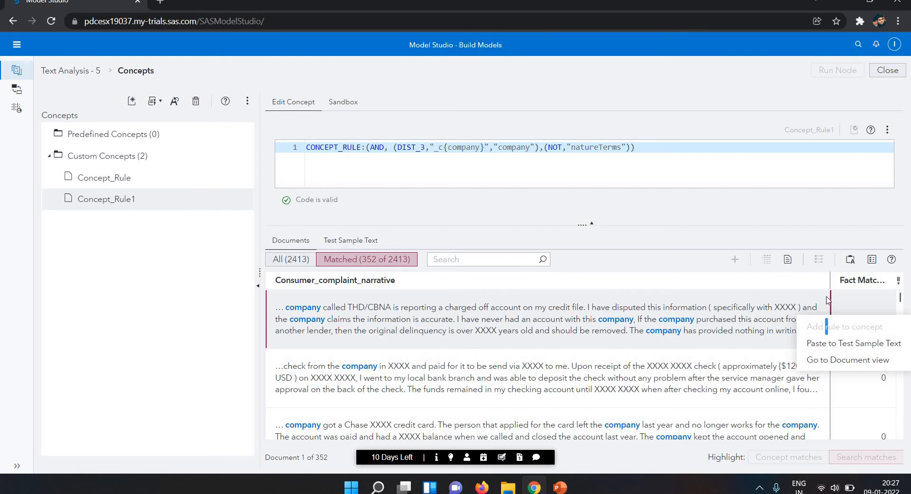
drag(833, 299, 901, 298)
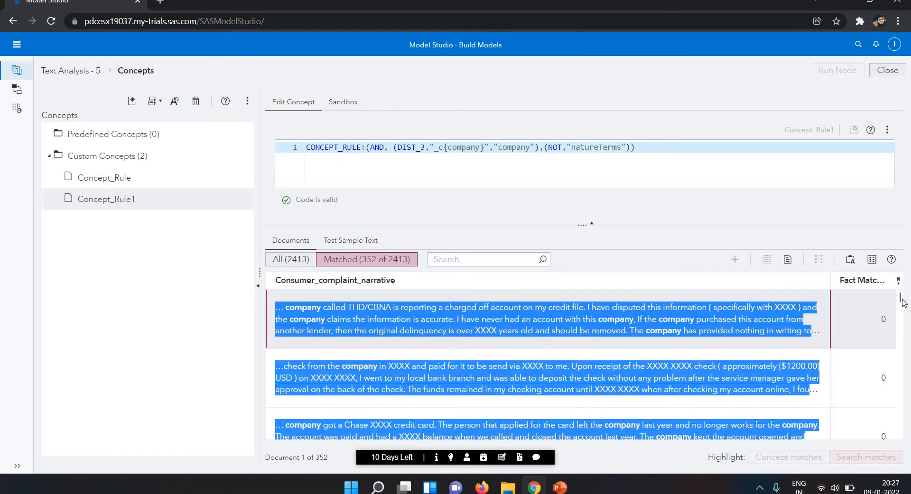
click(901, 299)
scroll(903, 316, down, 5)
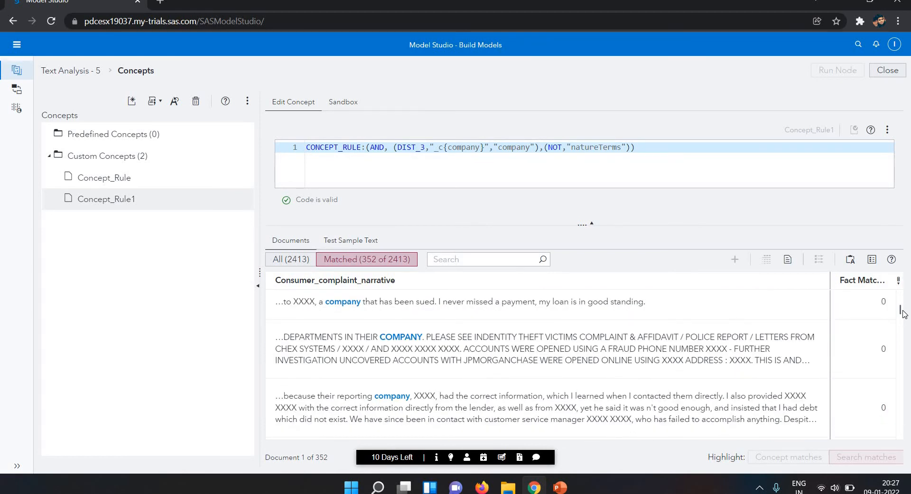
scroll(903, 317, down, 3)
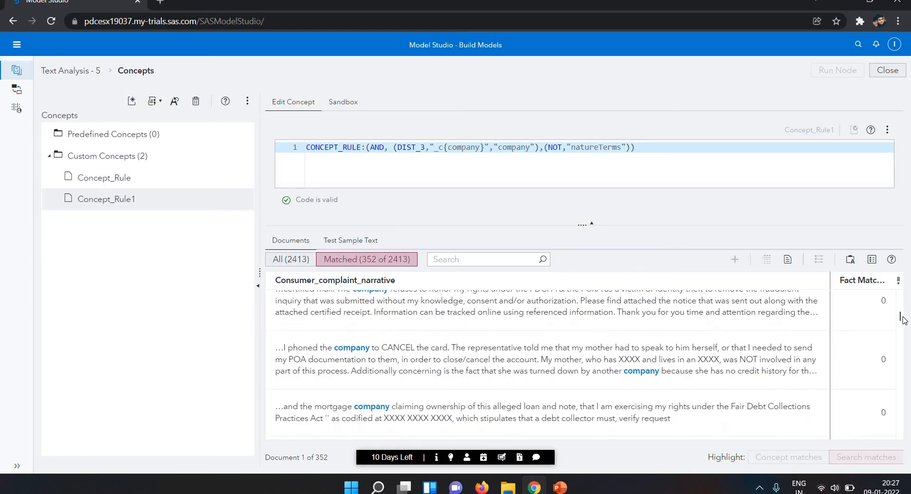
- Continue scanning the complaint narratives matched by Concept_Rule1 further down the matched documents list
scroll(903, 320, down, 4)
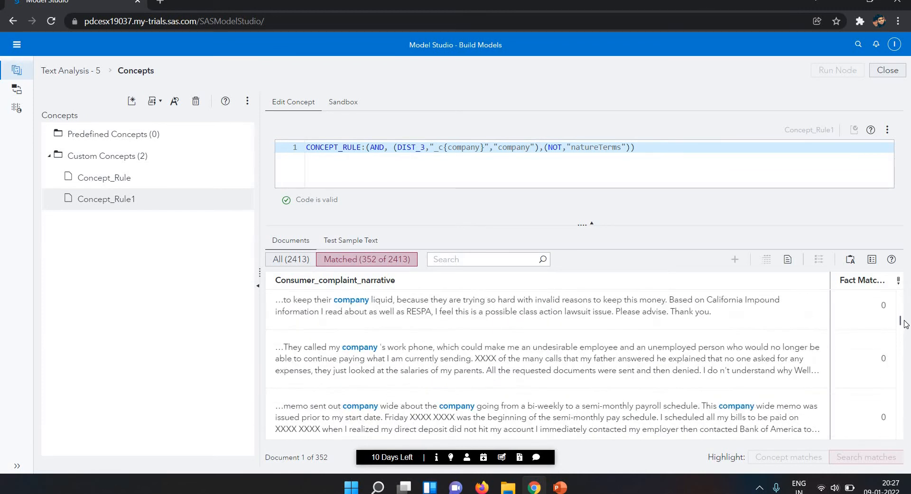
scroll(904, 325, down, 5)
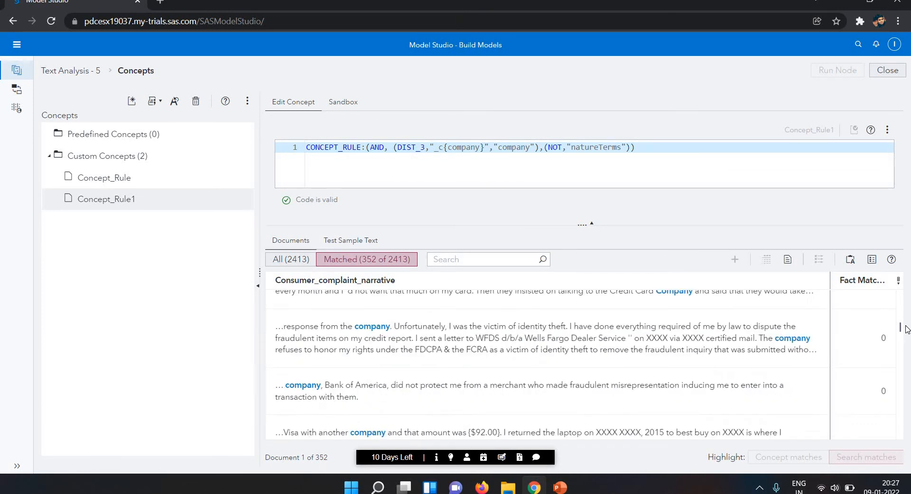
scroll(904, 313, down, 5)
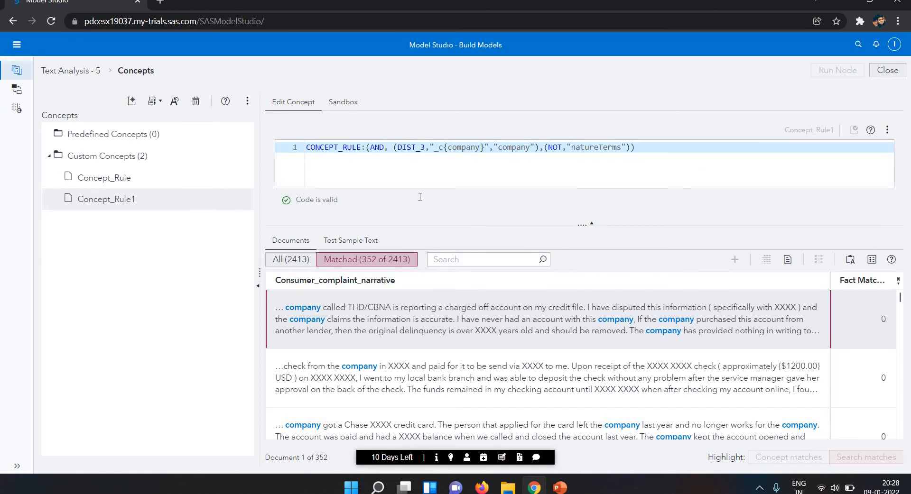
- Add a new custom concept named REGEX under Custom Concepts
click(107, 156)
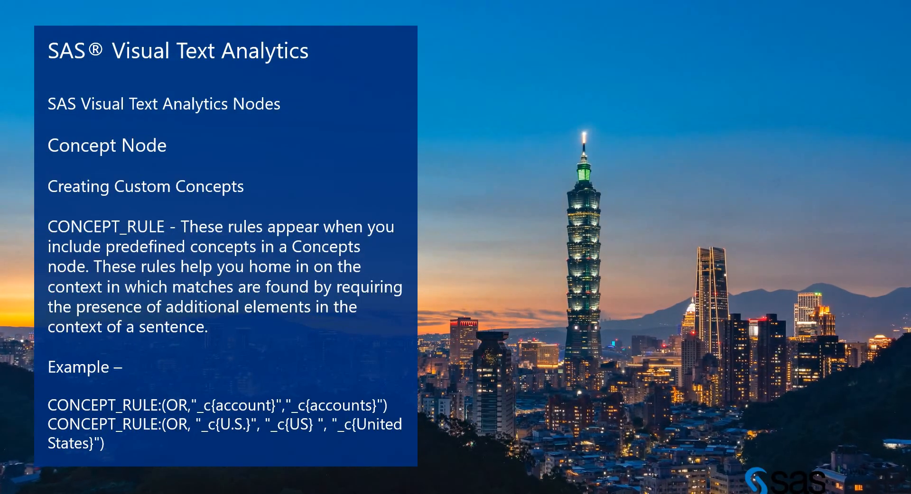
click(310, 114)
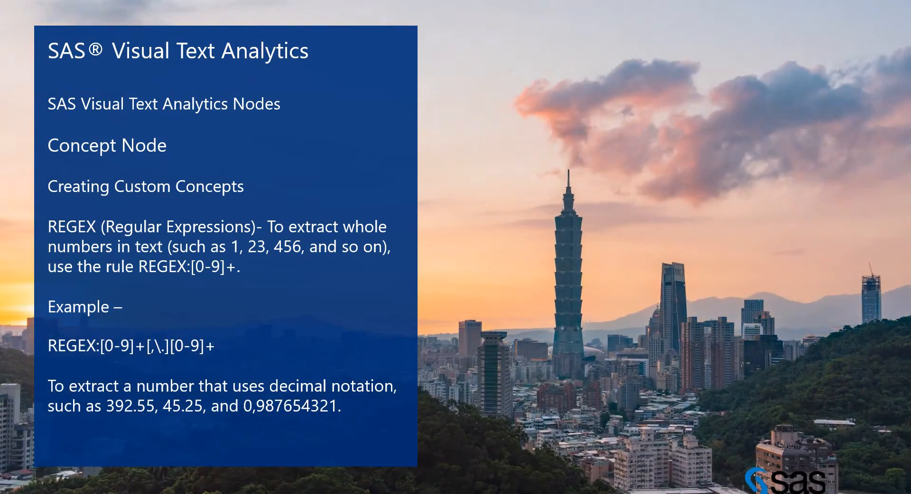
key(alt+Tab)
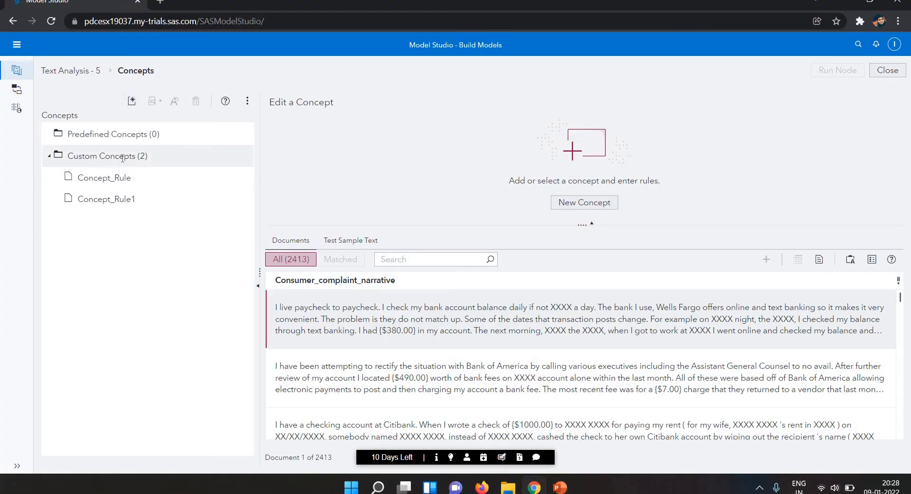
click(131, 101)
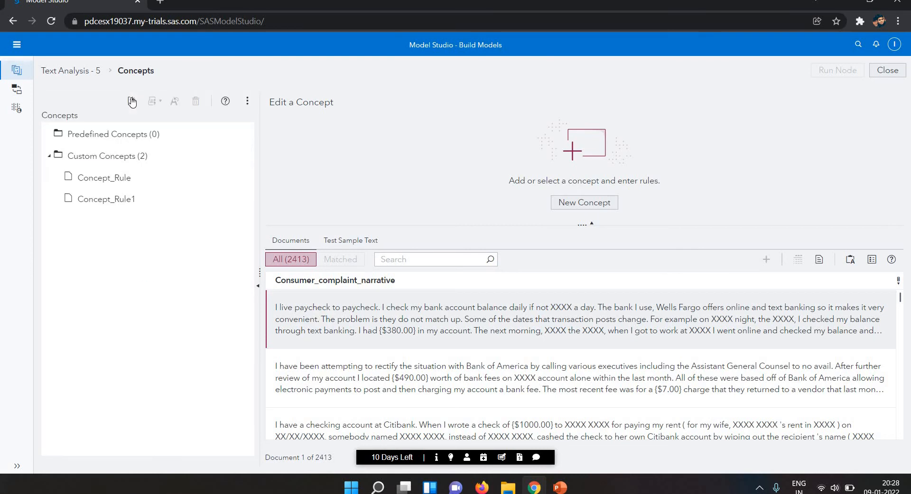
click(131, 101)
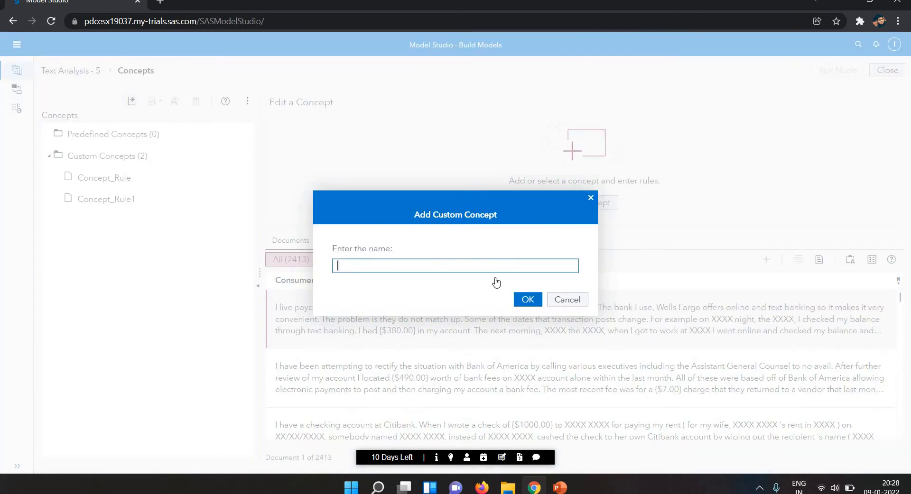
text(REGEX)
key(Return)
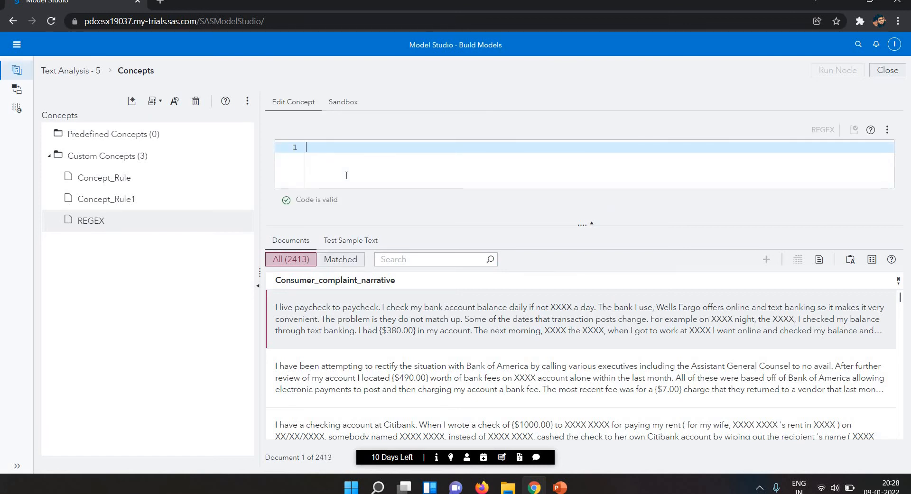
- Write the rule REGEX:[0-9]+ in the REGEX concept to extract whole numbers
text(REG)
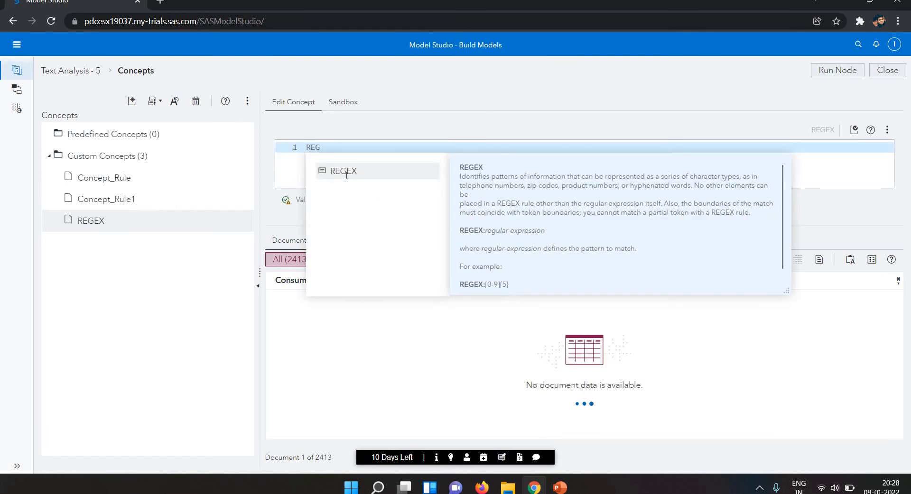
click(346, 172)
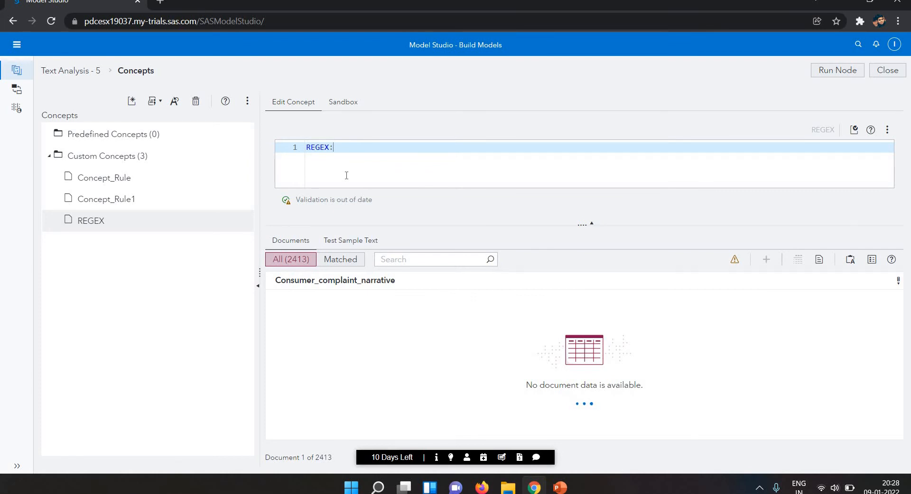
text([0-9)
key(Right)
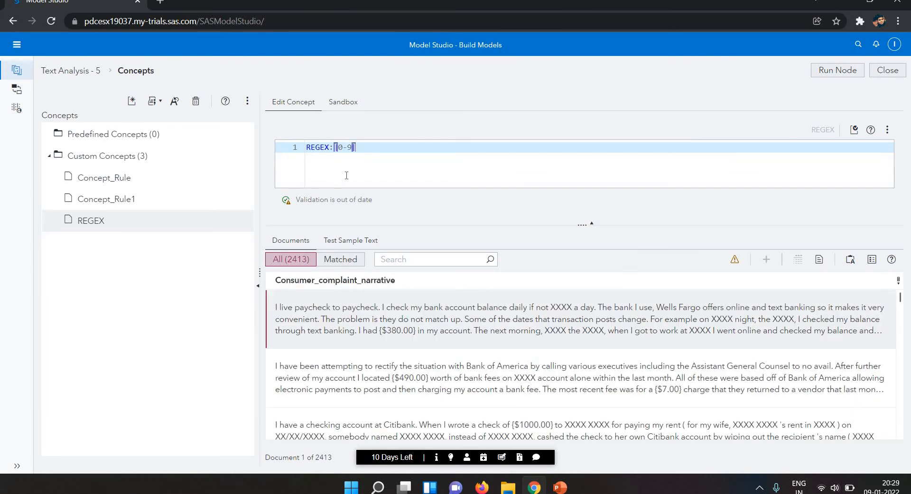
text(+)
- Run the Concepts node and review only the documents matched by the whole-number REGEX rule
click(844, 71)
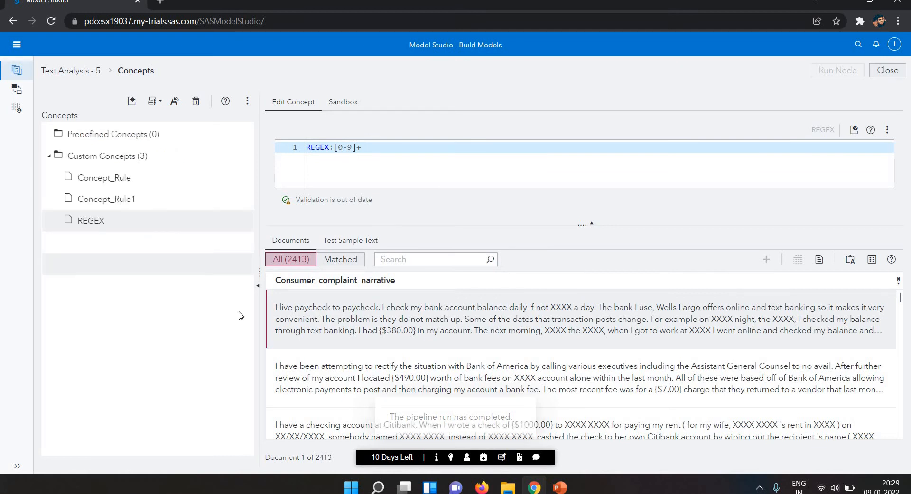
click(352, 264)
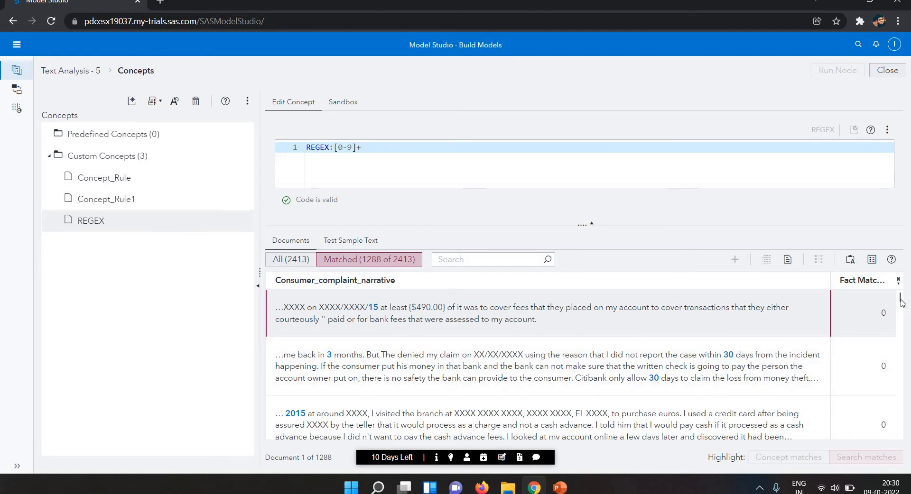
drag(901, 304, 901, 316)
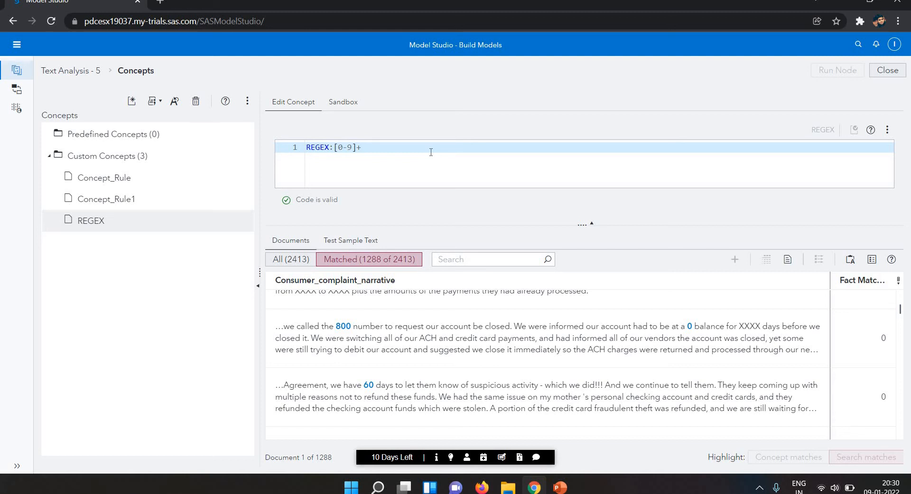
- Extend the rule to REGEX:[0-9]+[,\.][0-9]+ for decimal numbers, then rerun the node and browse its matches
text([)
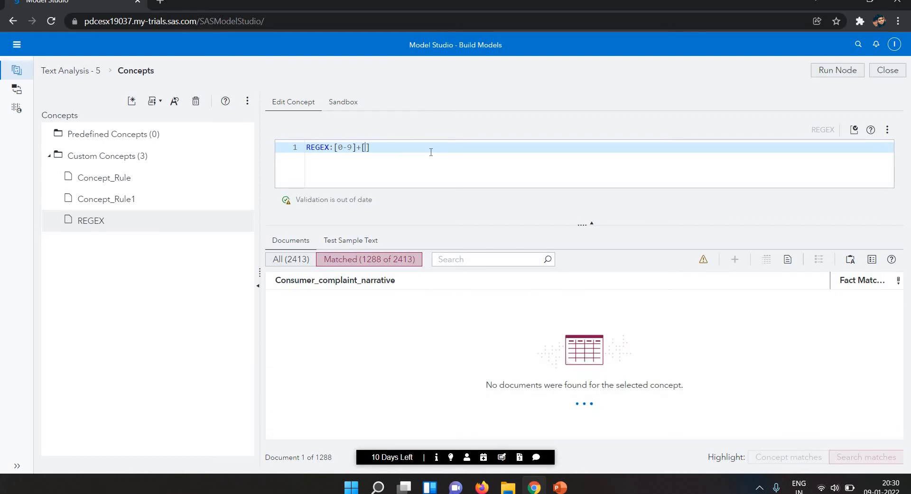
text(,)
text(\.)
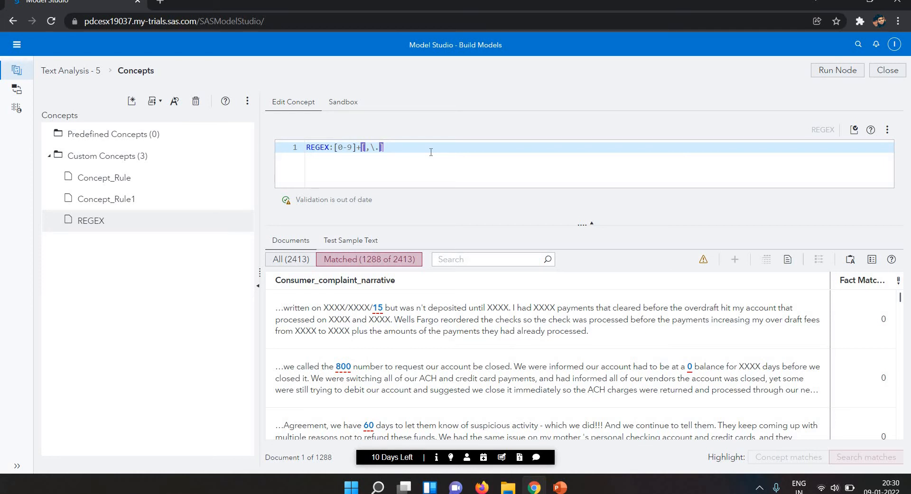
text([0-9)
key(Left)
key(Left)
key(Right)
key(Right)
key(Right)
key(Right)
text(+)
click(838, 71)
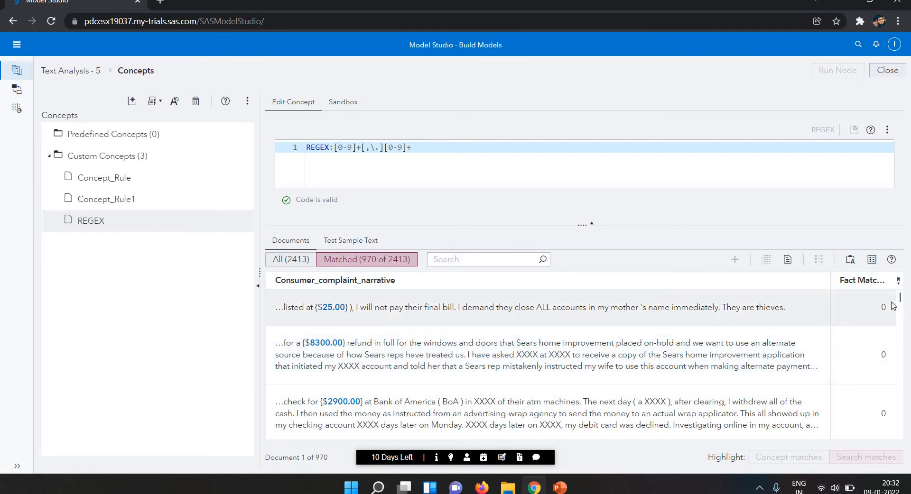
drag(901, 302, 903, 333)
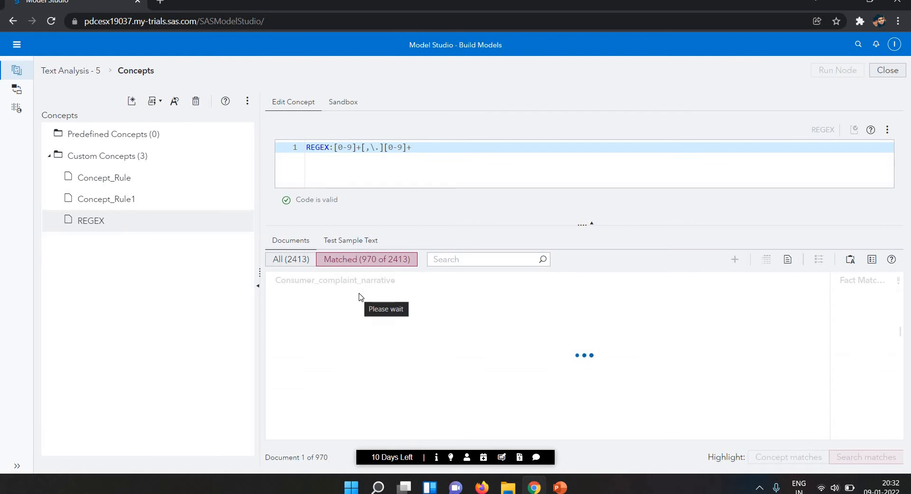
- Return to the Text Analysis - 5 project and run Pipeline 1
key(alt+Tab)
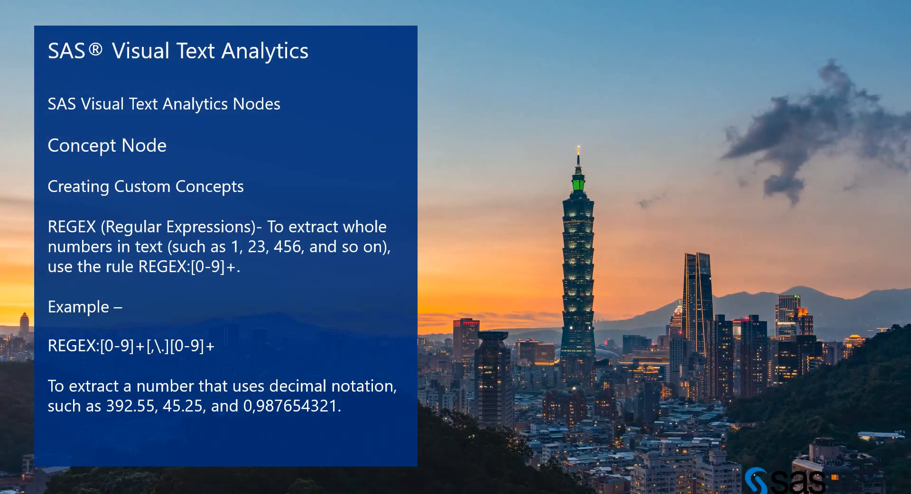
key(Right)
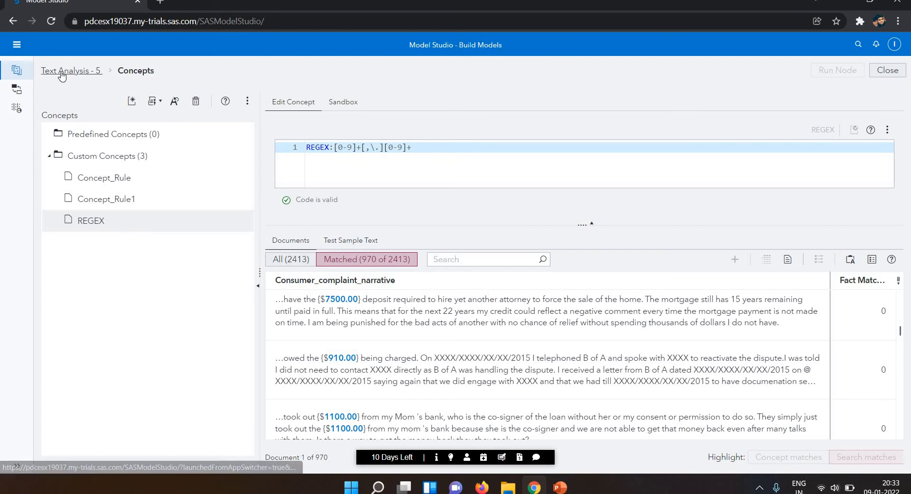
click(61, 73)
click(659, 144)
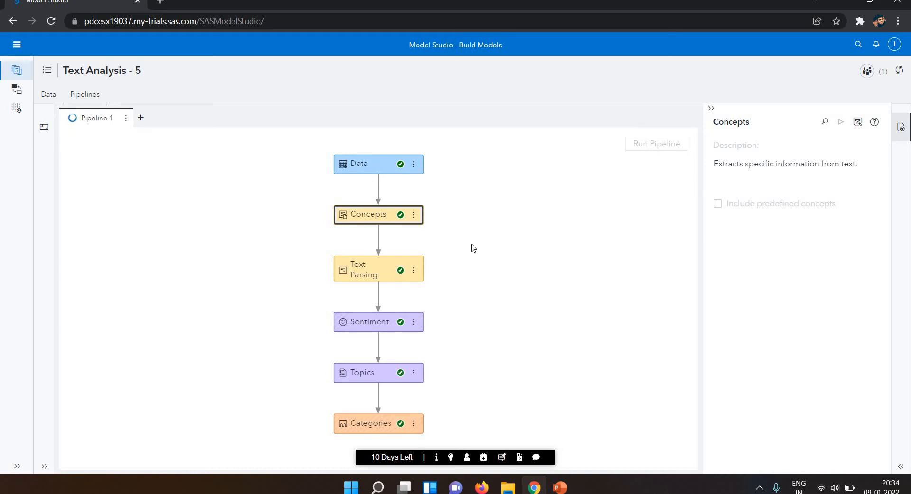
- Select the Text Parsing node in the pipeline and show its Lists options
click(405, 272)
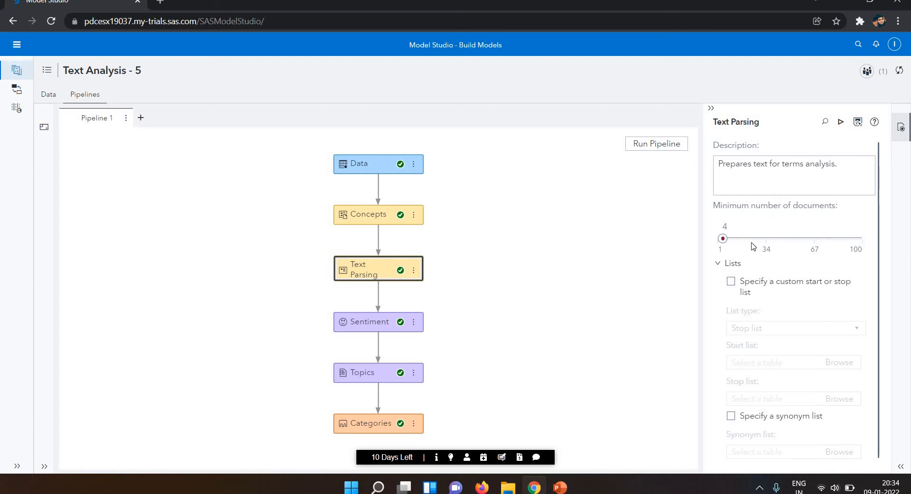
click(718, 264)
click(718, 267)
- Try specifying a custom list of type Stop list for the Text Parsing node and browsing for its table
click(731, 282)
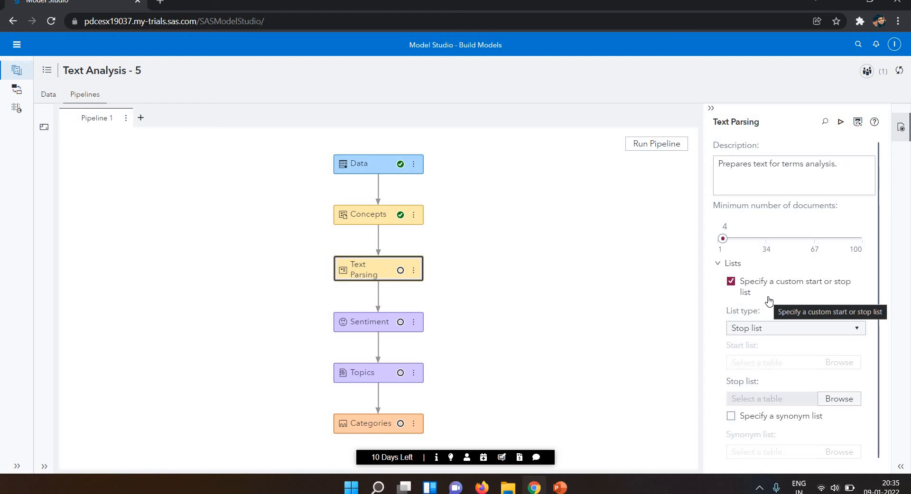
click(747, 335)
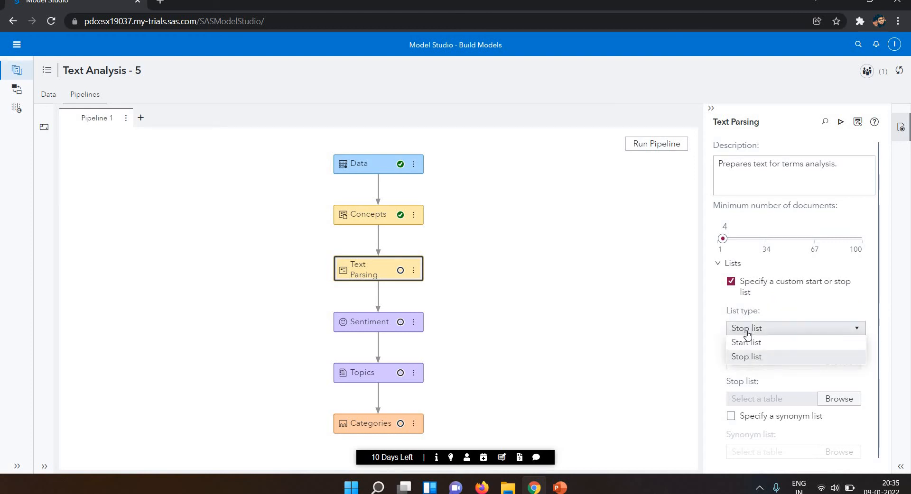
click(759, 357)
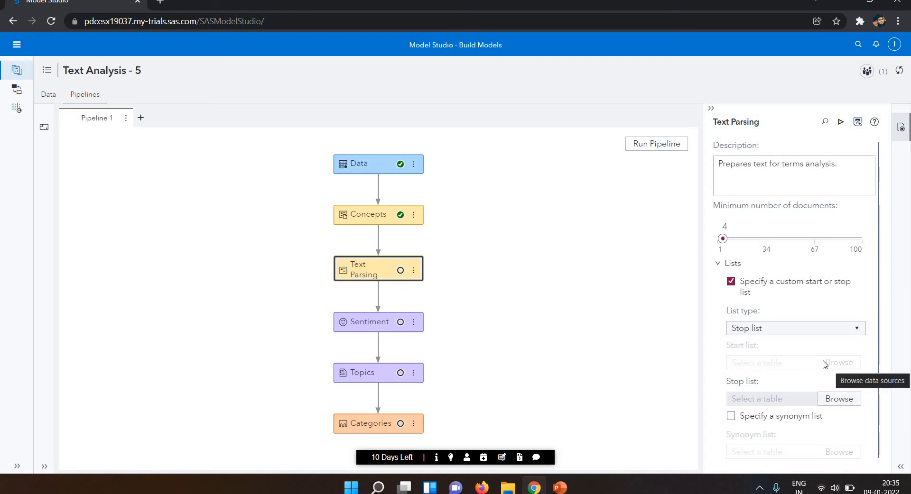
click(833, 404)
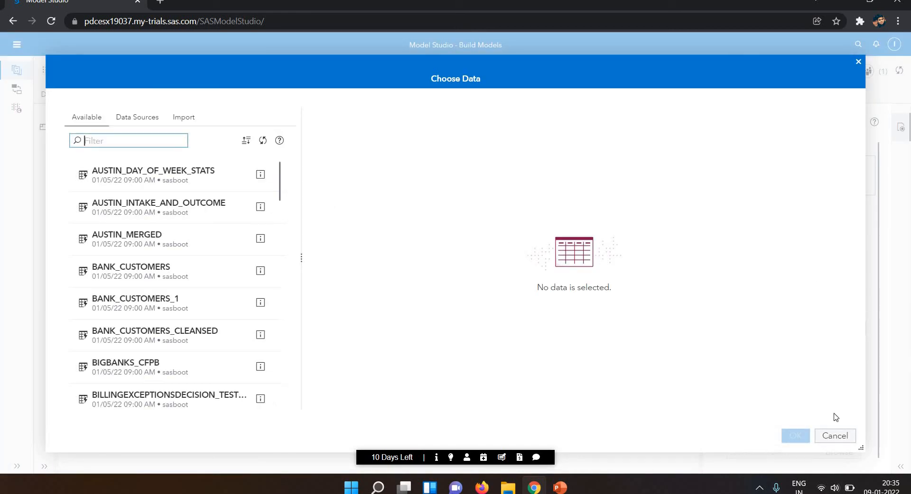
click(827, 436)
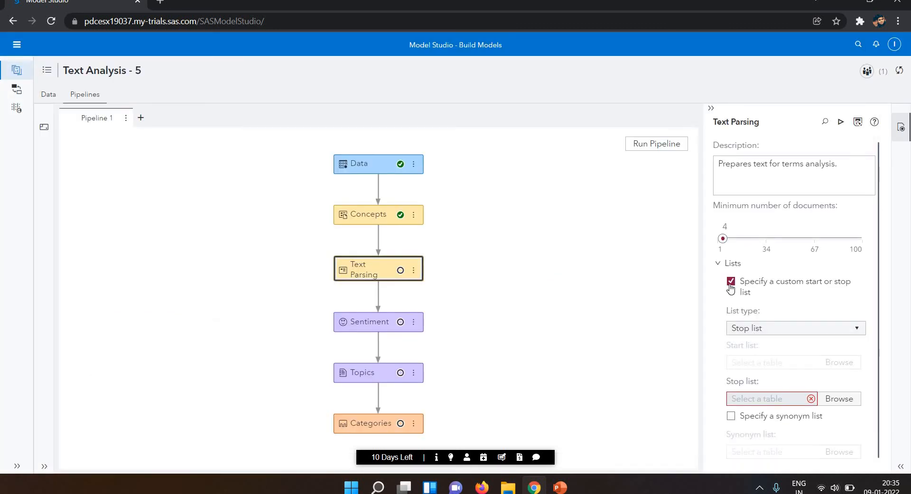
click(731, 283)
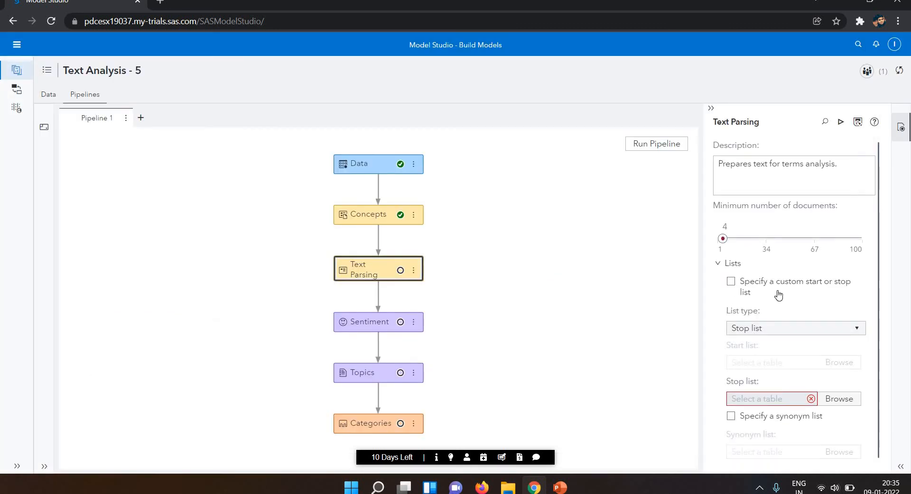
- Enable a synonym list for the Text Parsing node, with the custom start or stop list turned off
click(727, 264)
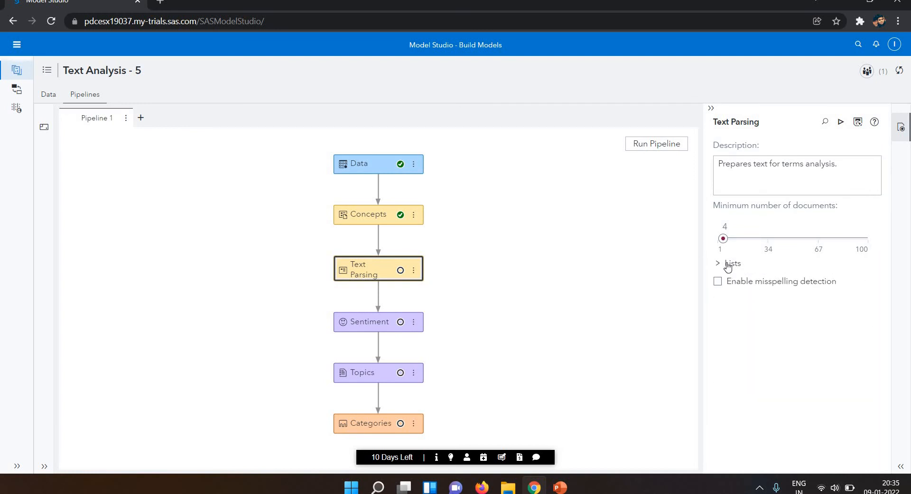
click(729, 264)
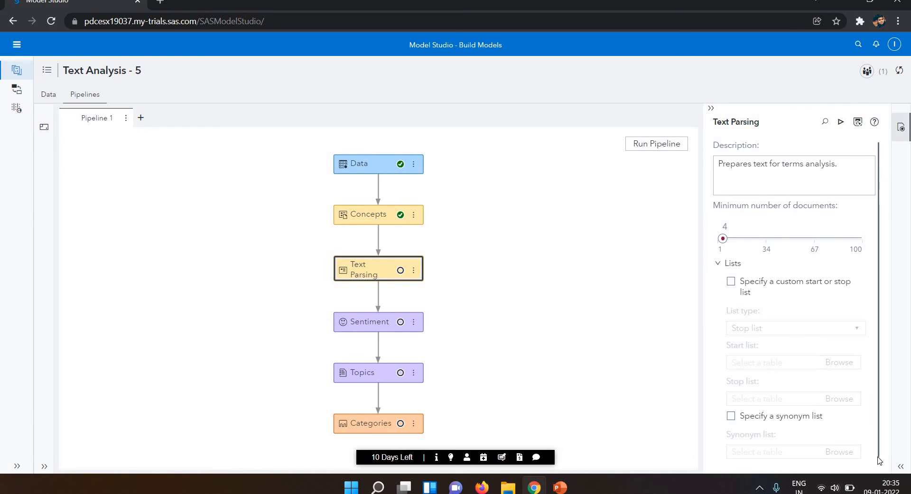
scroll(835, 455, down, 1)
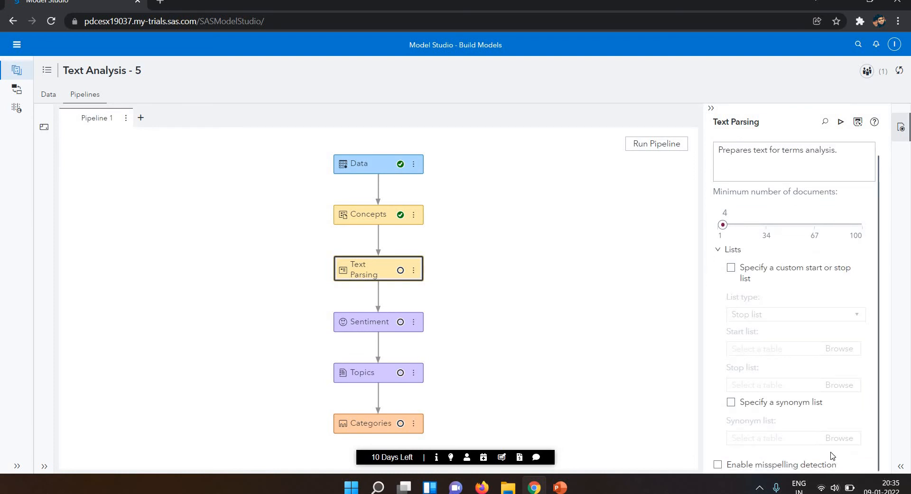
click(731, 269)
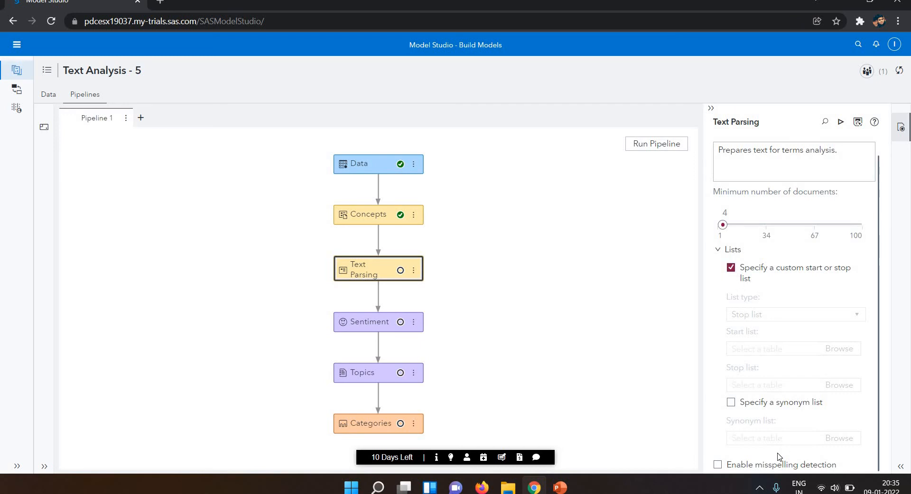
click(729, 404)
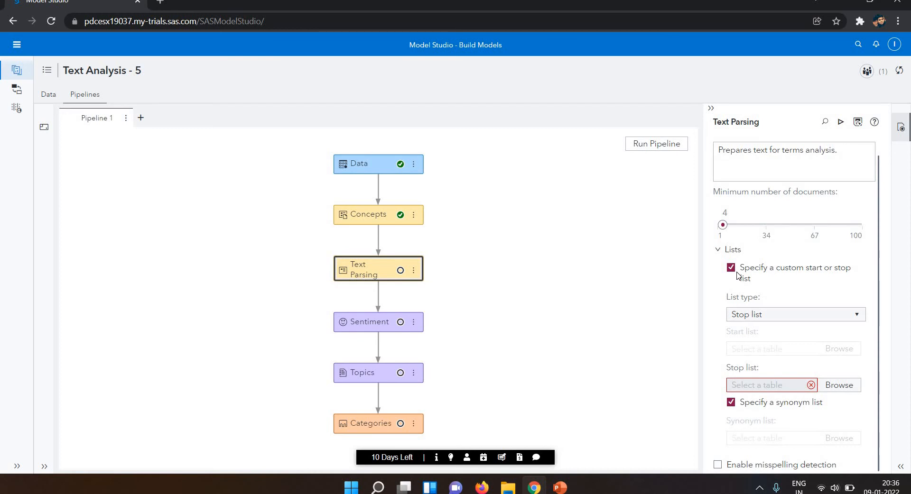
click(732, 270)
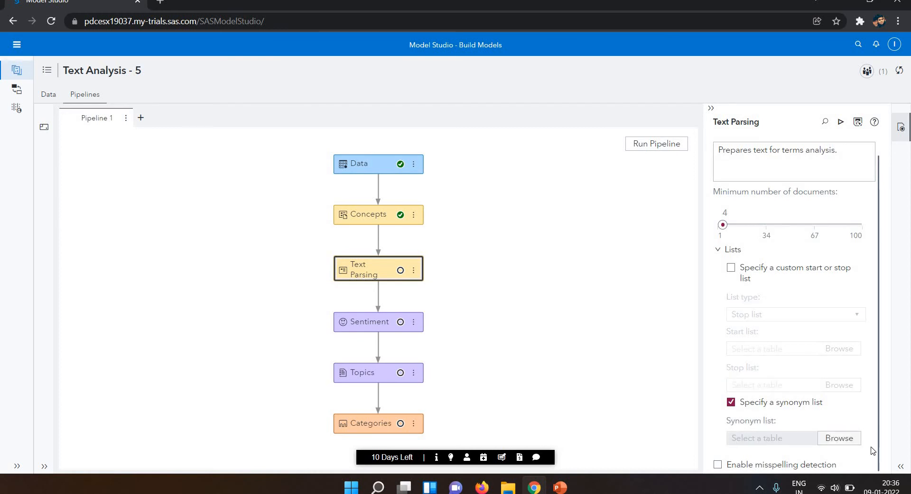
- Turn off the synonym list for the Text Parsing node and enable misspelling detection
click(851, 439)
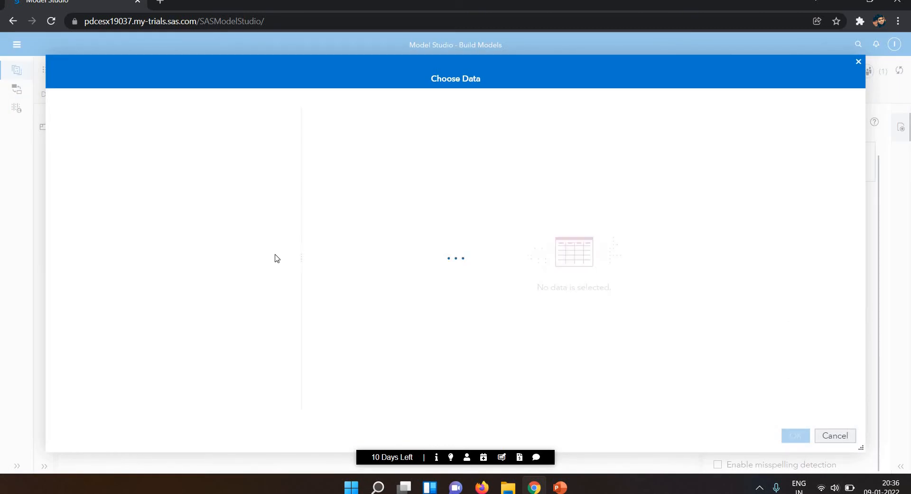
click(823, 439)
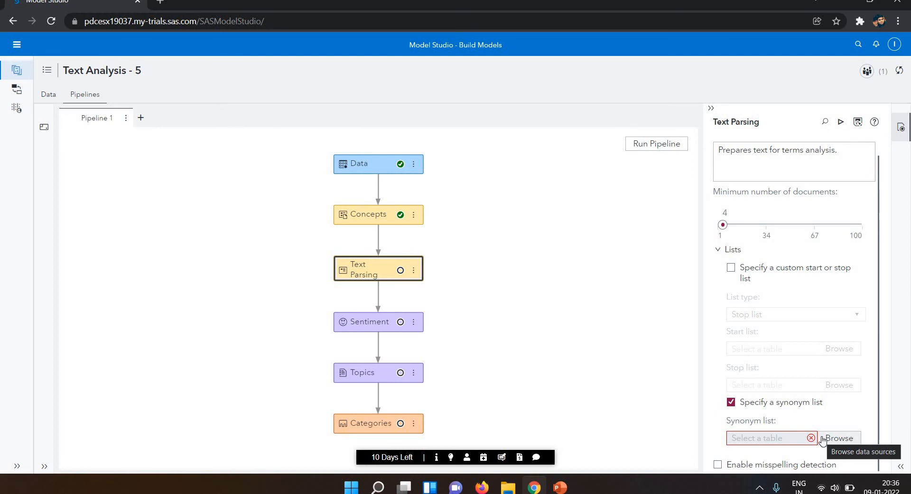
click(786, 408)
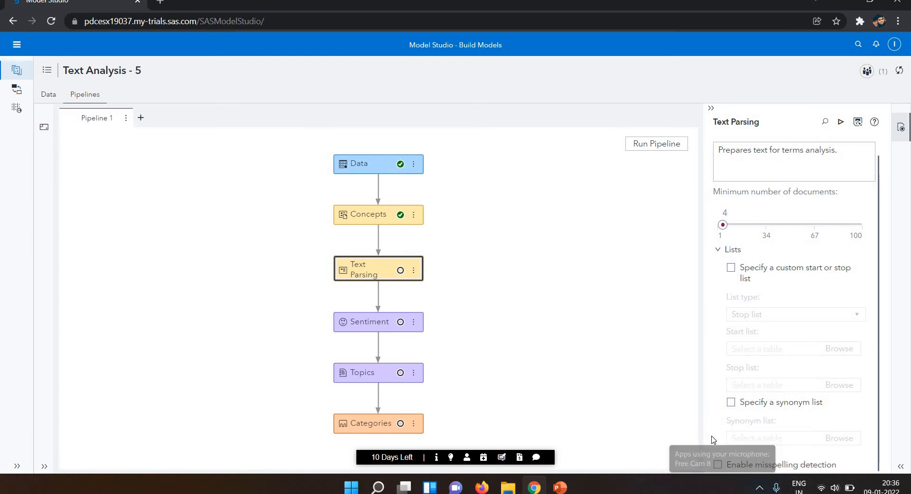
click(716, 465)
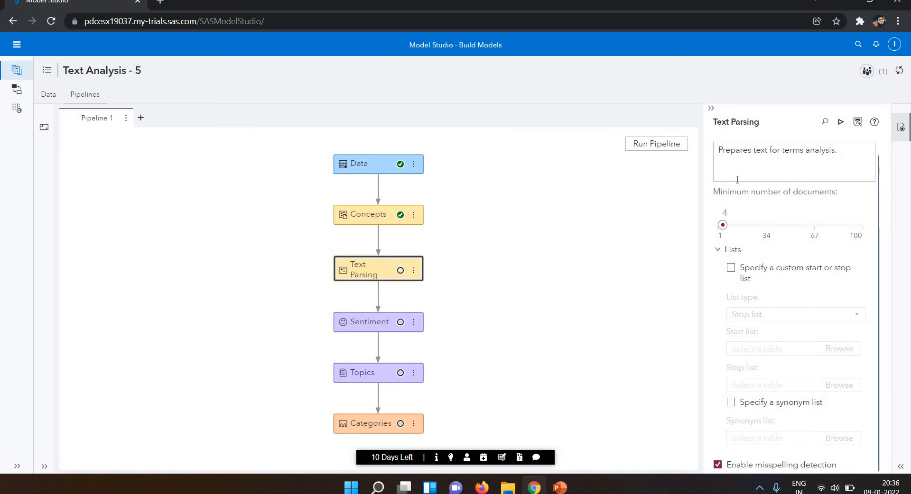
click(719, 254)
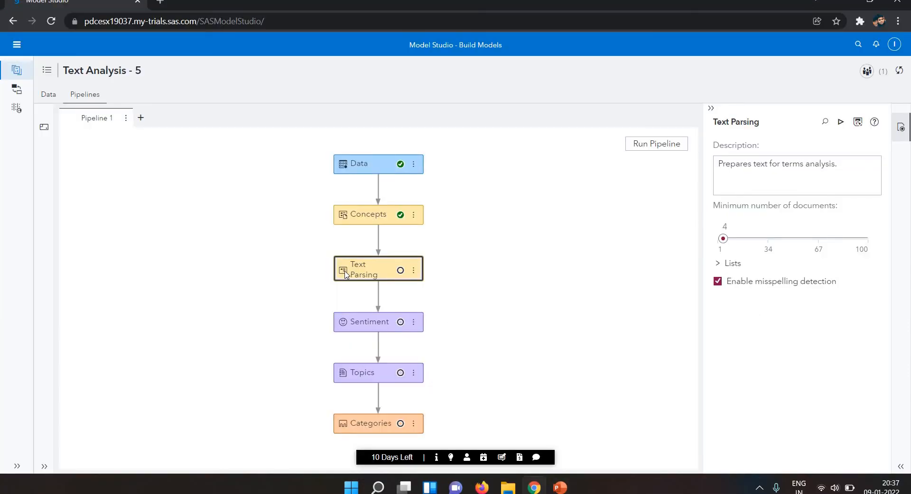
- Run the pipeline and open the Text Parsing node to manage its terms
click(646, 153)
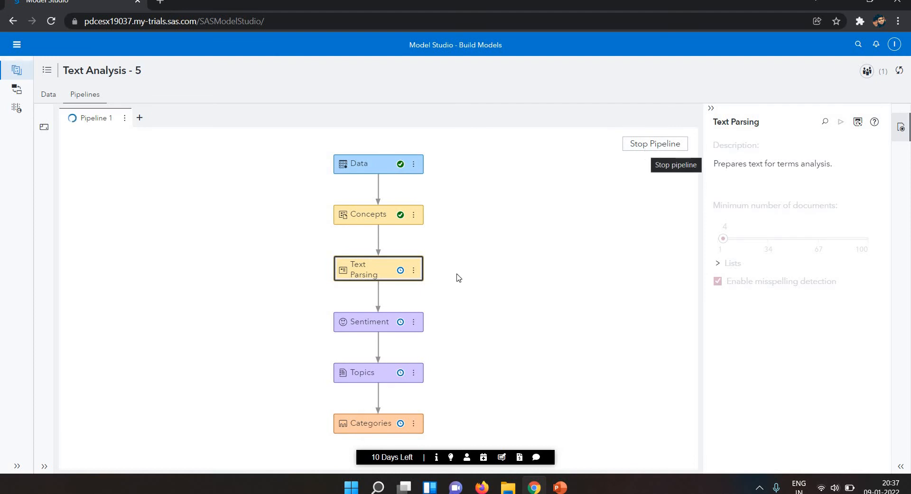
click(414, 271)
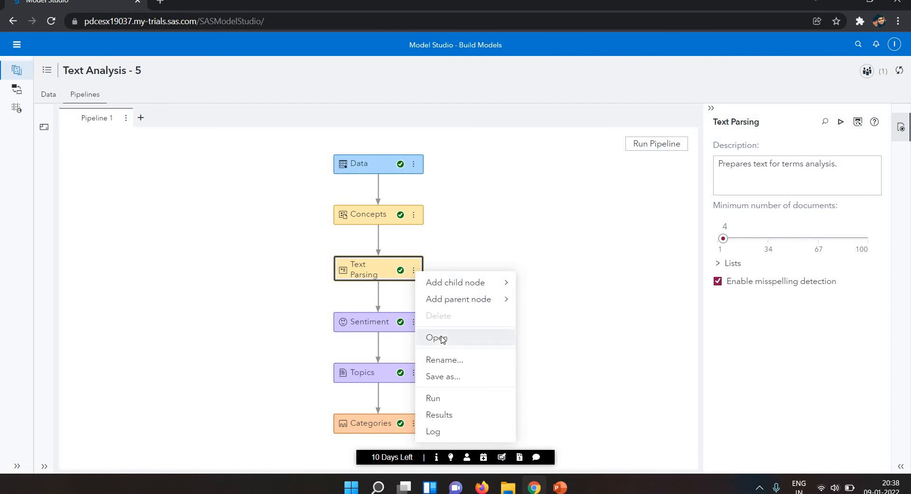
click(441, 338)
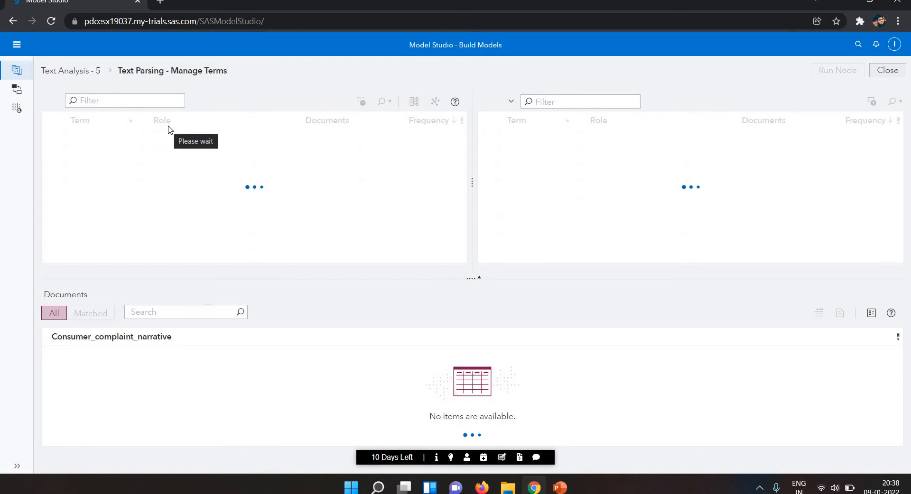
- Switch to the slideshow, show the slide on the Text Parsing node's interactive window, and return to Model Studio
key(alt+Tab)
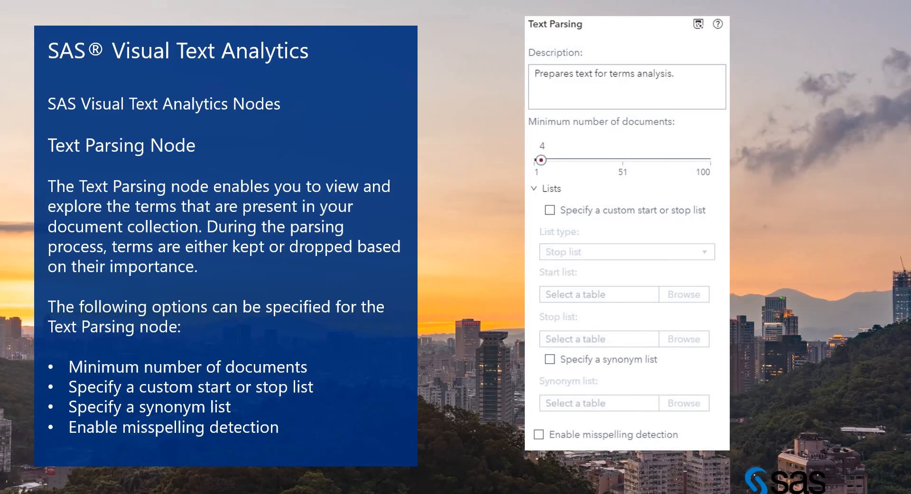
click(324, 165)
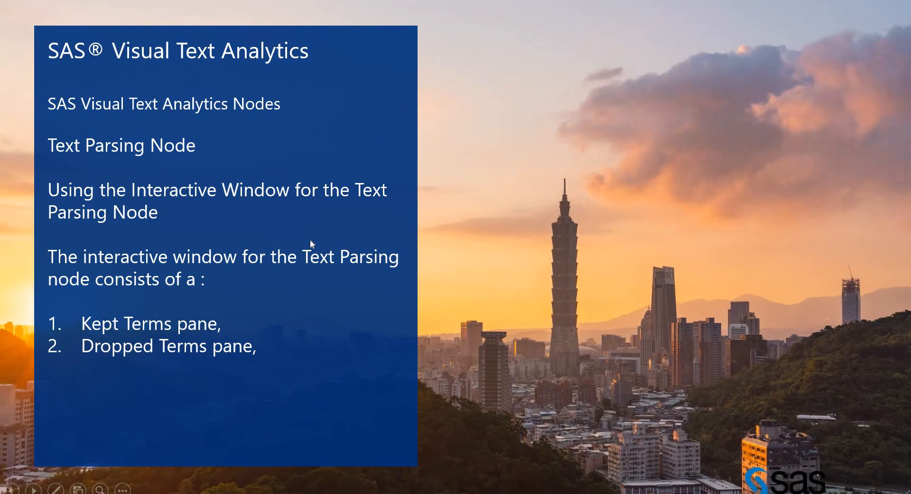
key(alt+Tab)
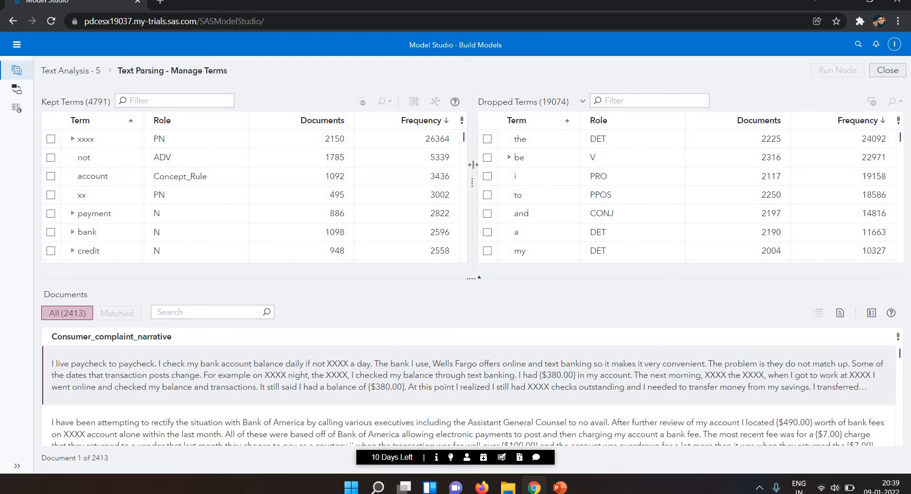
- Move the verb "be" from the dropped terms to the kept terms
click(487, 158)
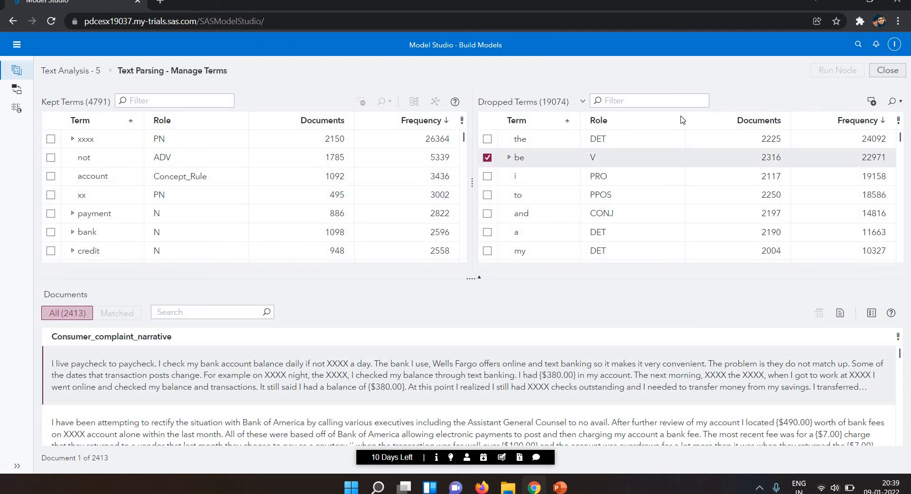
click(871, 103)
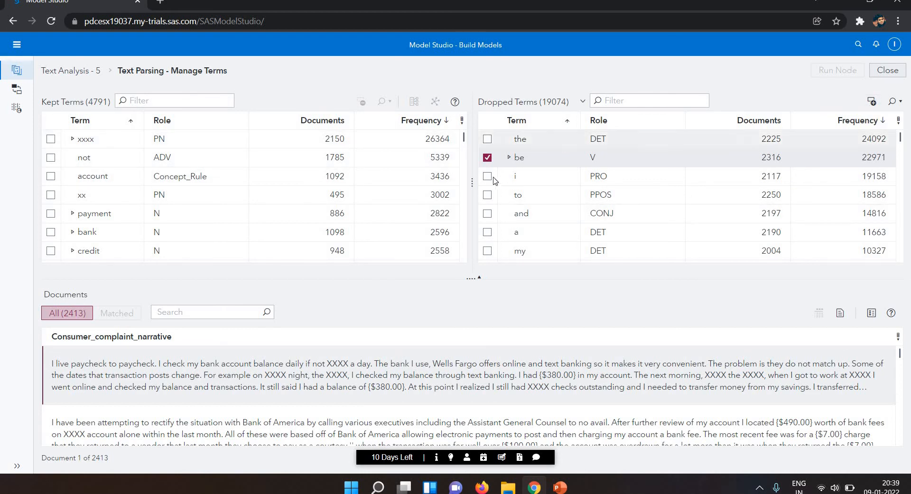
click(874, 100)
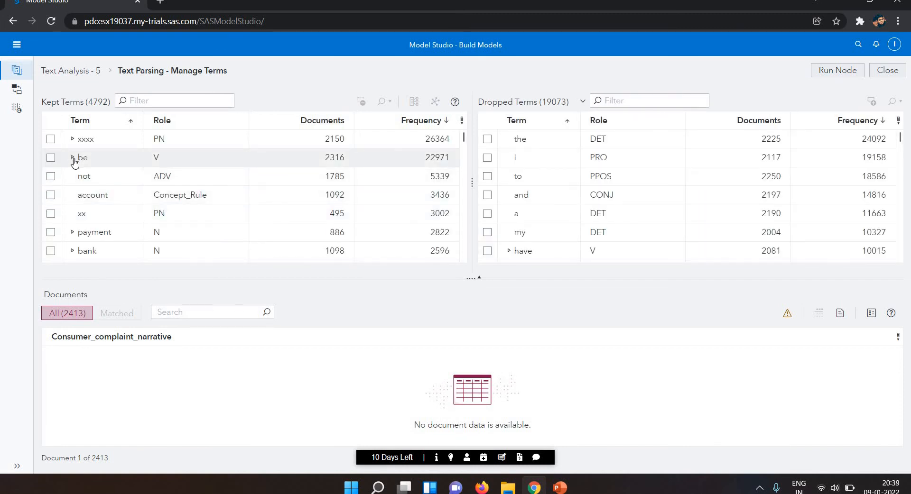
- Examine the word forms grouped under the kept term "be", leaving the term collapsed and unselected
click(73, 158)
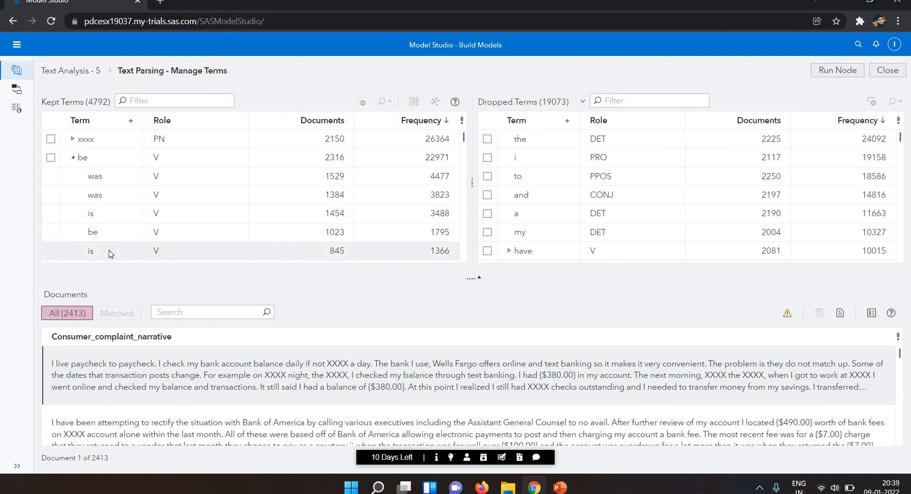
click(51, 160)
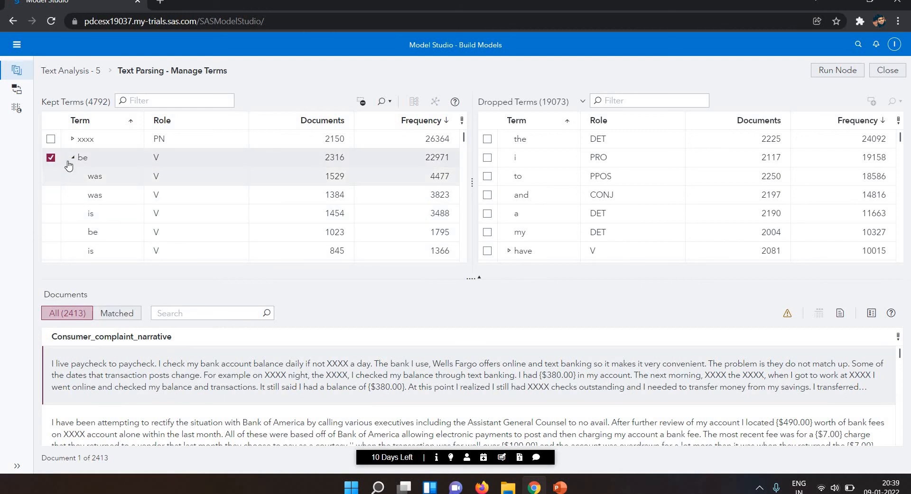
click(72, 158)
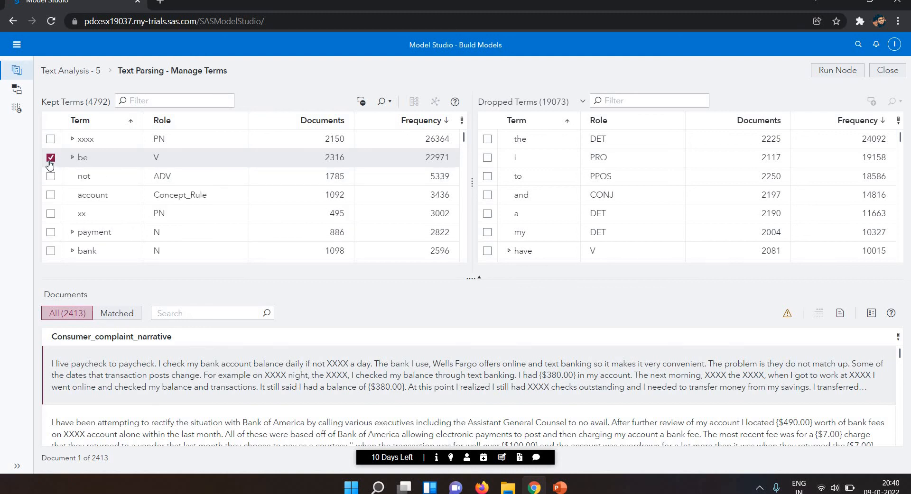
click(51, 159)
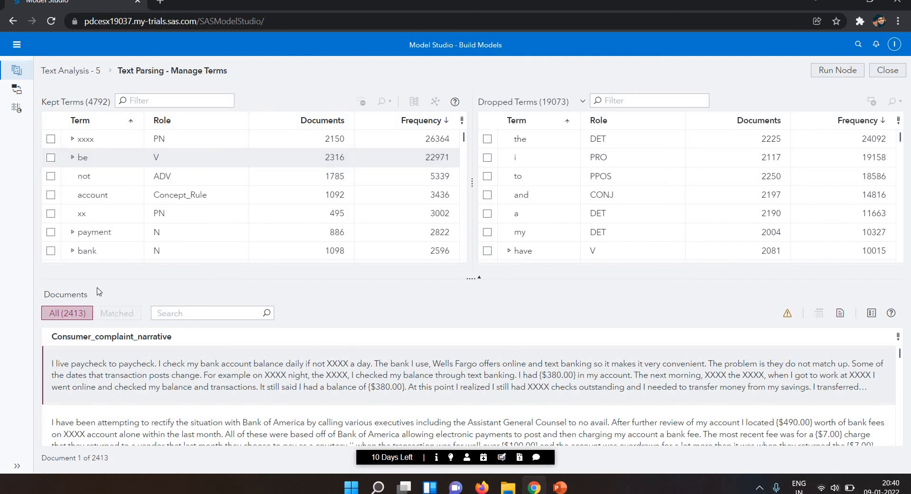
- Look at the word forms grouped under the kept term "payment" and select that term
click(73, 234)
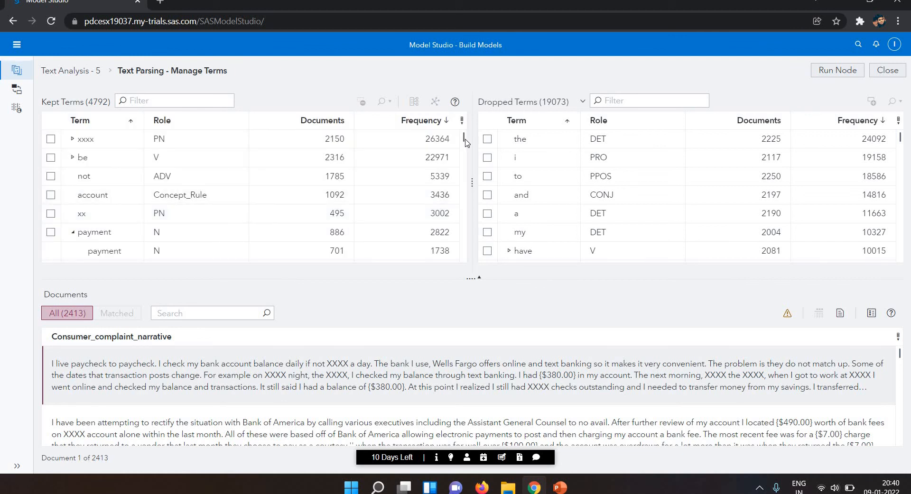
drag(465, 137, 465, 137)
scroll(465, 143, down, 8)
scroll(465, 141, up, 8)
click(51, 234)
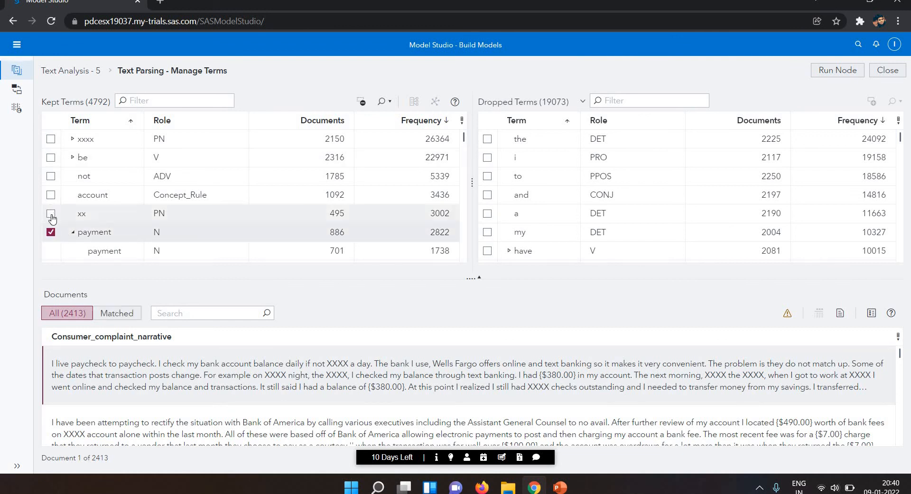
click(73, 233)
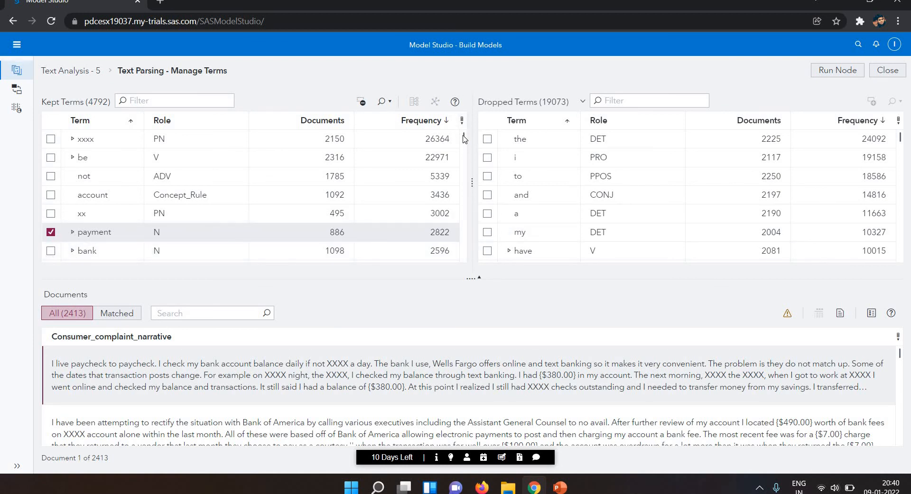
- Examine the word forms of the kept term "late" and the options for searching any or all selected terms
scroll(464, 142, down, 20)
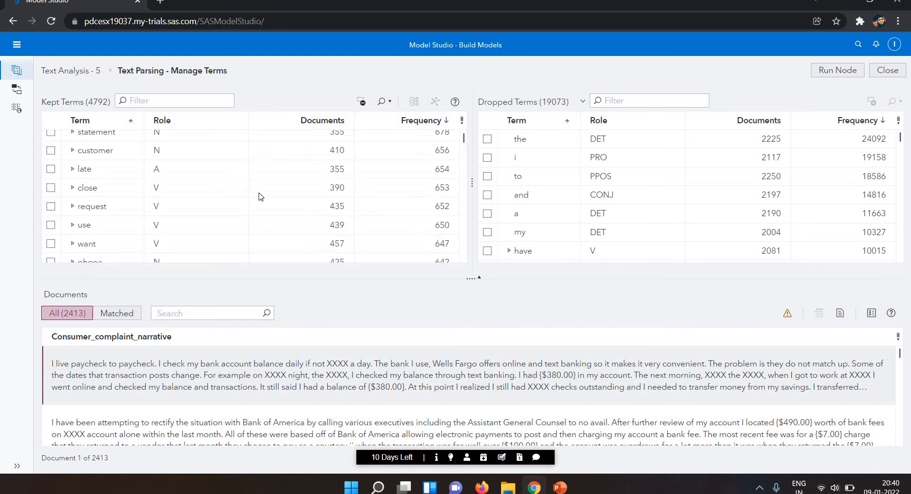
click(72, 169)
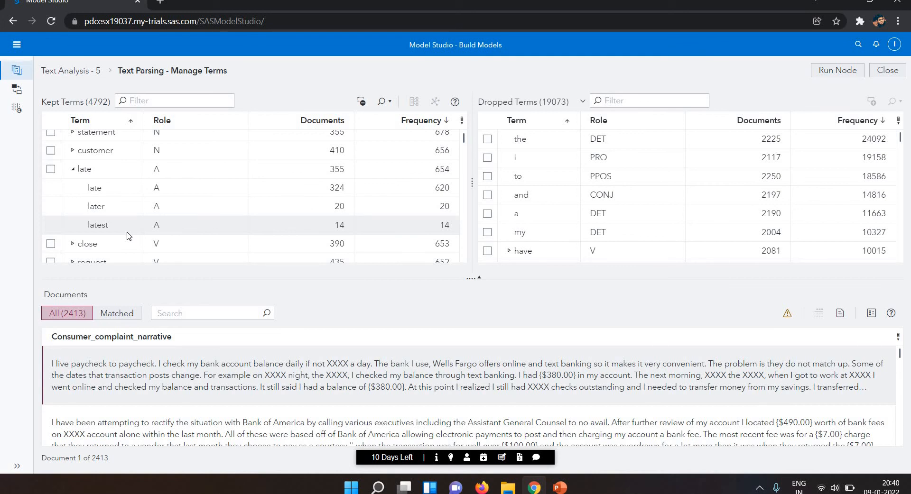
click(51, 169)
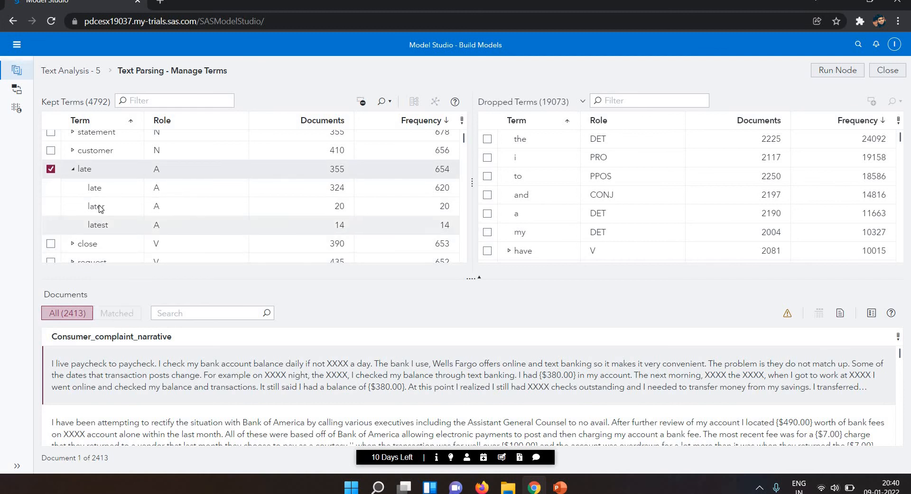
click(387, 107)
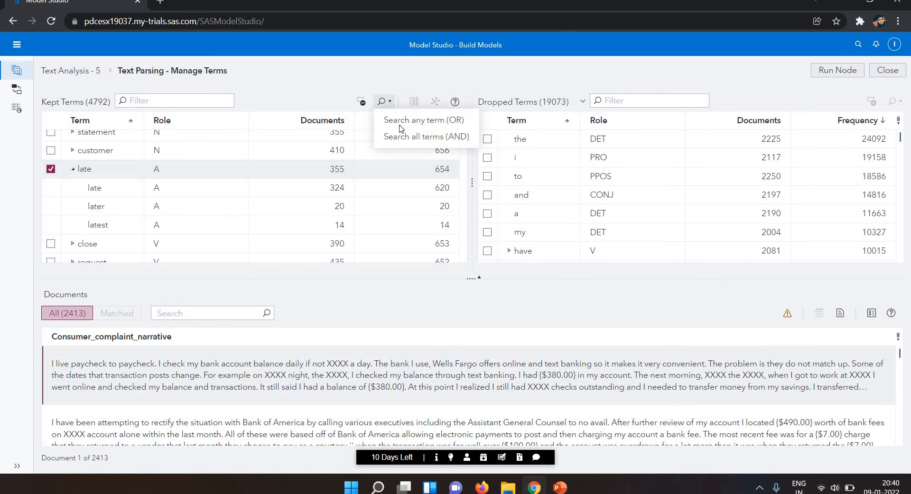
click(388, 101)
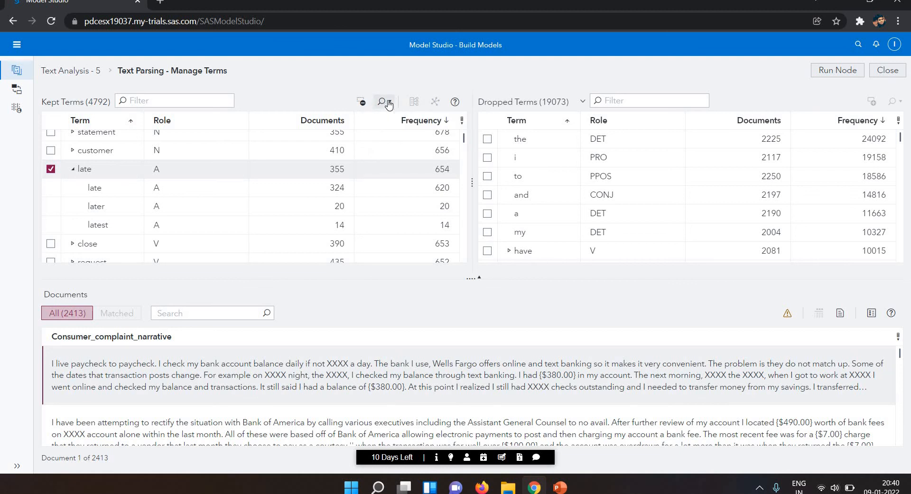
click(388, 102)
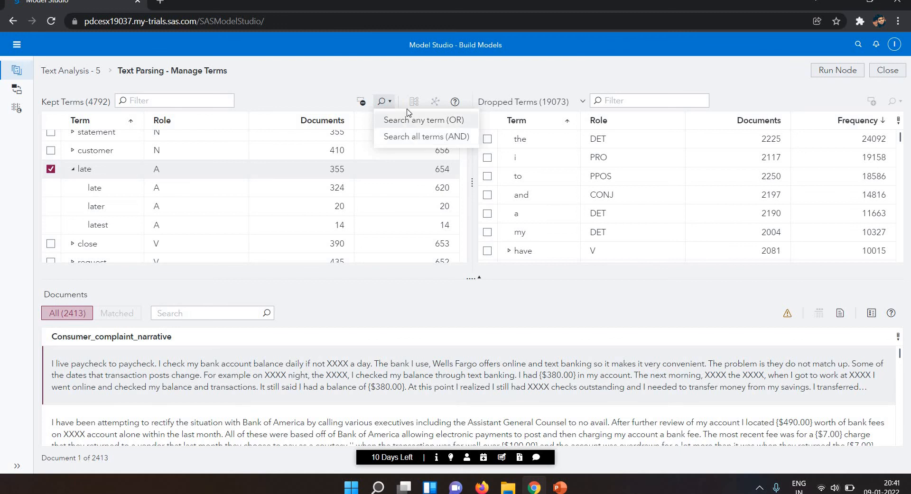
click(51, 171)
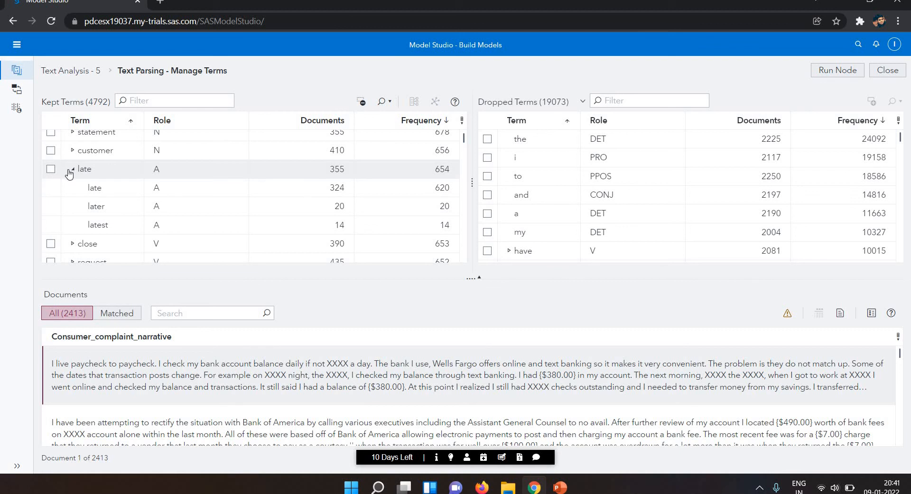
click(71, 170)
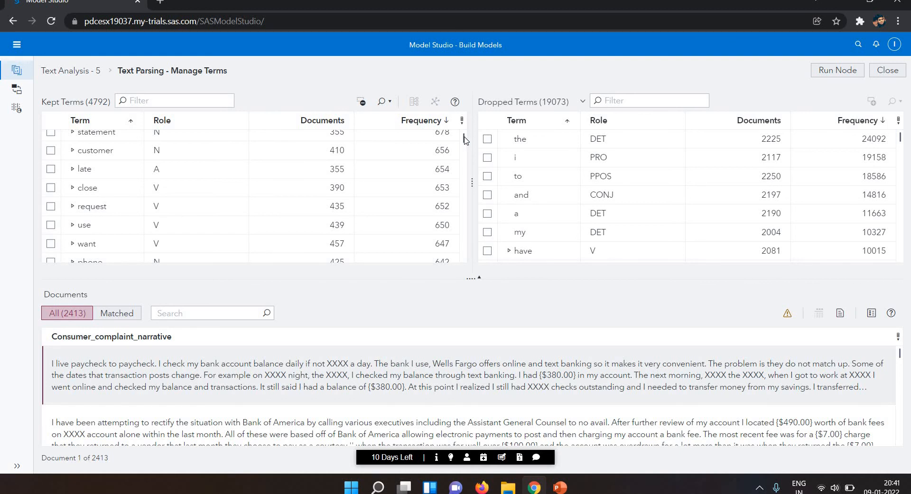
- Try selecting the kept terms "account", "not" and "be", and clear every kept-term selection including "payment"
drag(464, 139, 464, 119)
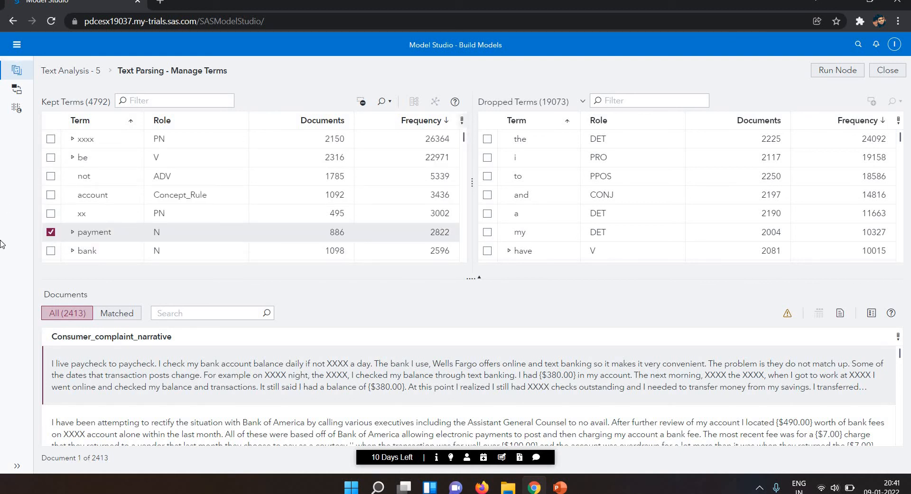
click(51, 232)
click(50, 195)
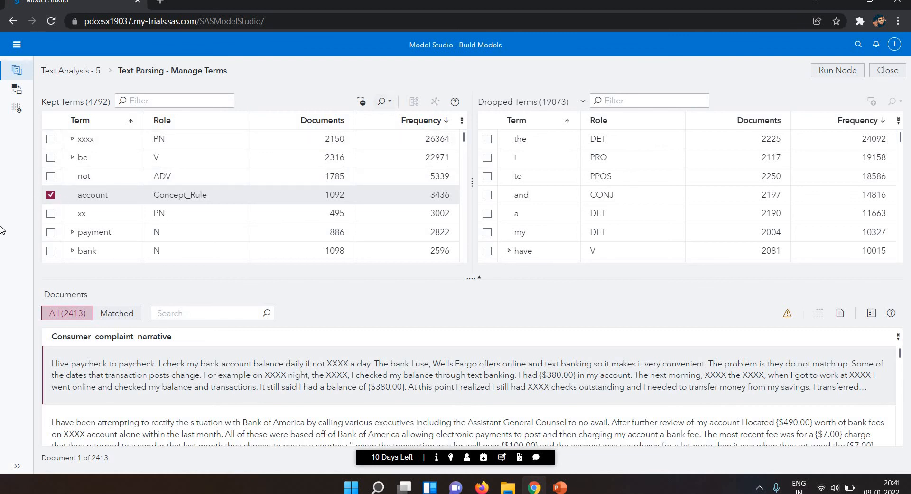
click(51, 195)
click(51, 178)
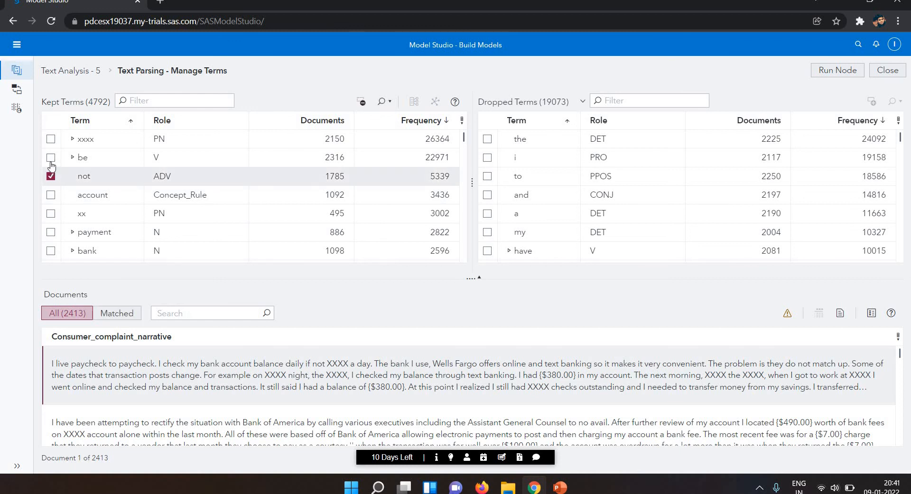
click(51, 160)
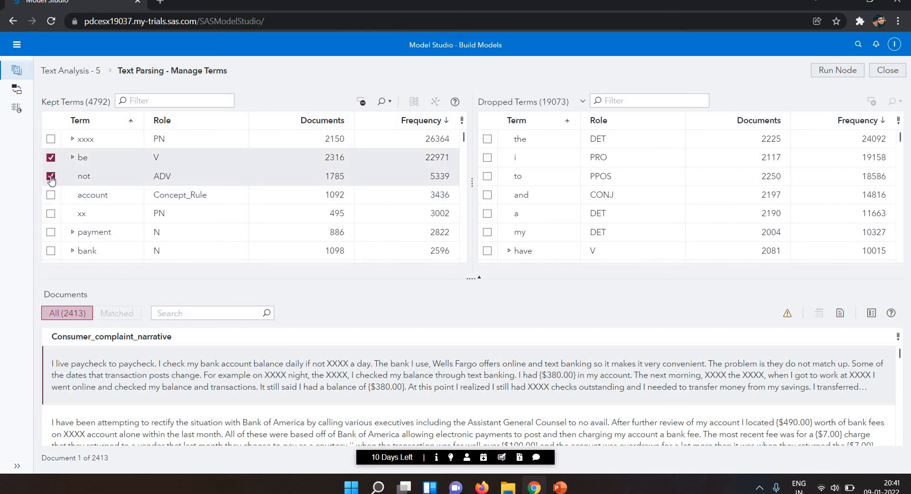
click(50, 178)
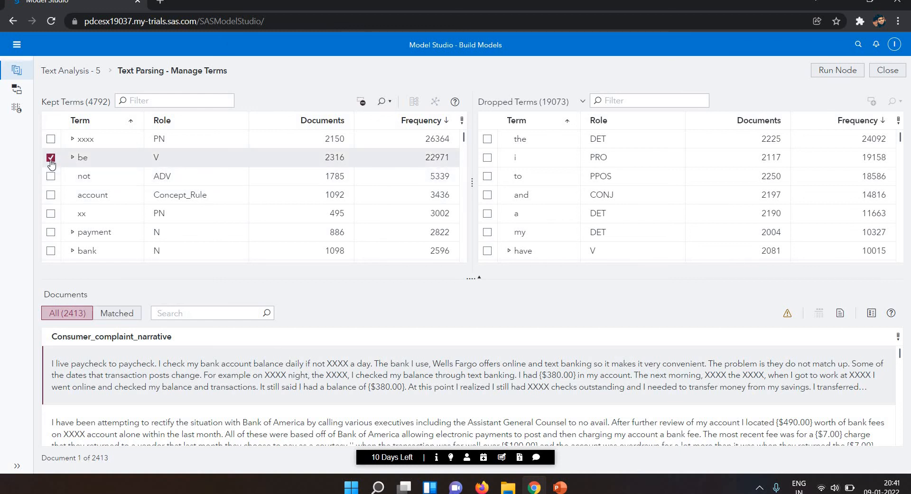
click(51, 158)
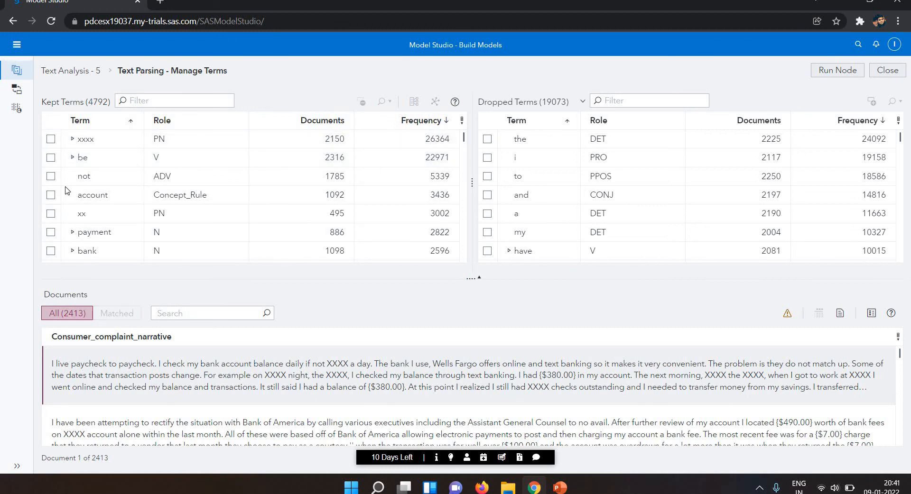
- Look through the lower-frequency kept terms and try selecting the kept term "appraisal", leaving it unselected
click(487, 176)
click(488, 177)
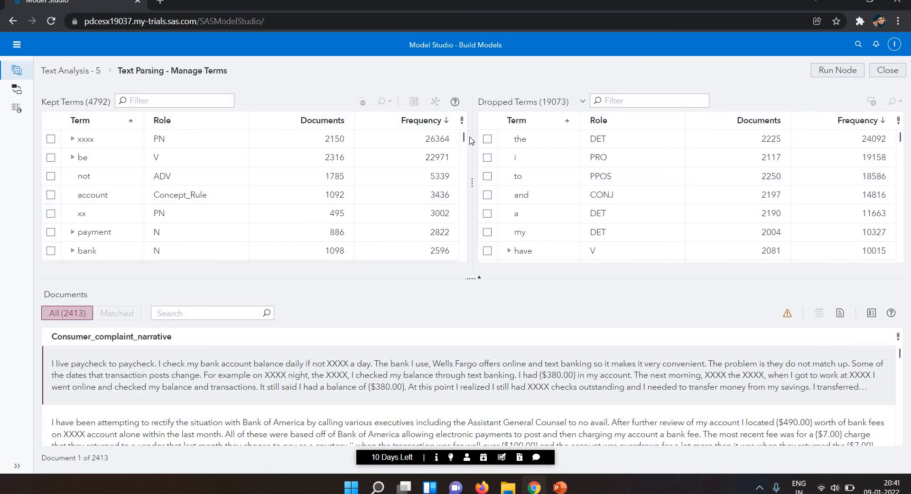
drag(463, 145, 463, 160)
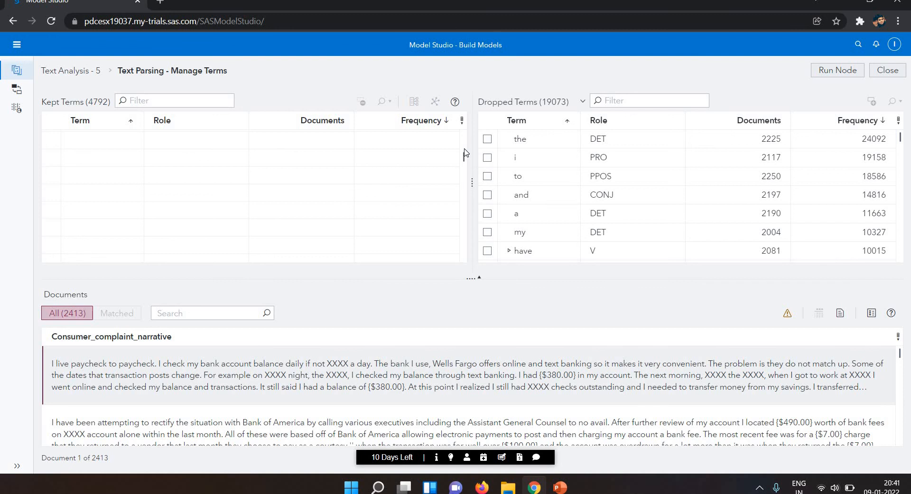
drag(463, 148, 462, 144)
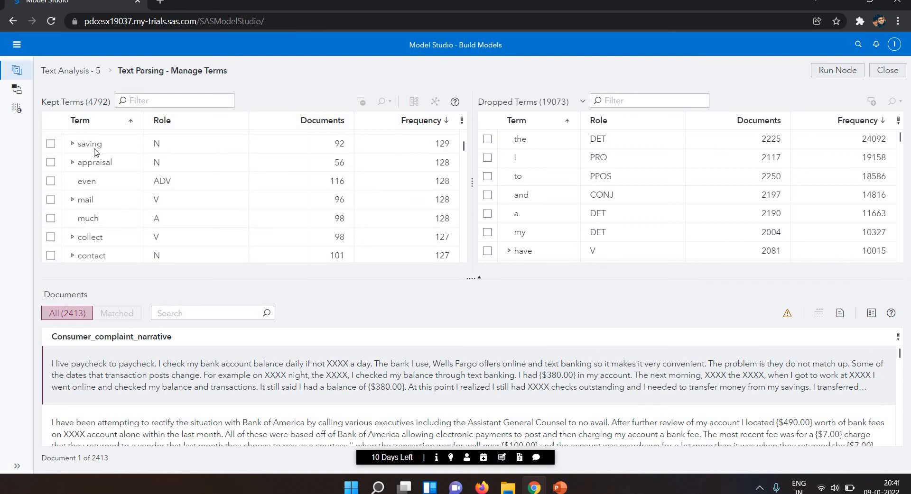
click(51, 163)
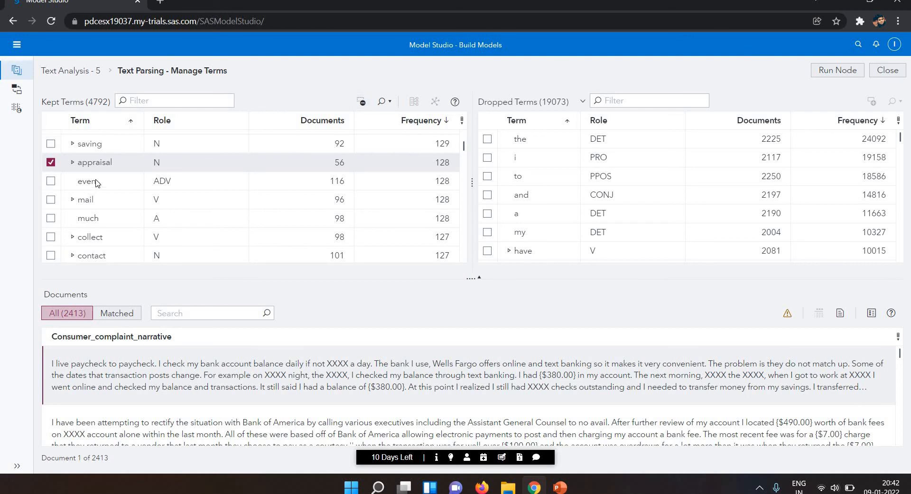
click(51, 164)
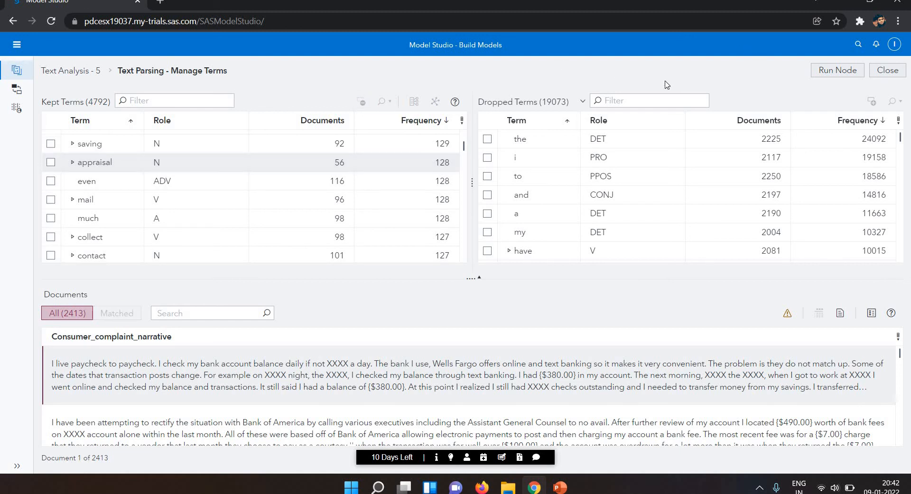
- Run the Text Parsing node and view the "Create a Term Map" slide in PowerPoint, returning to Model Studio
click(837, 71)
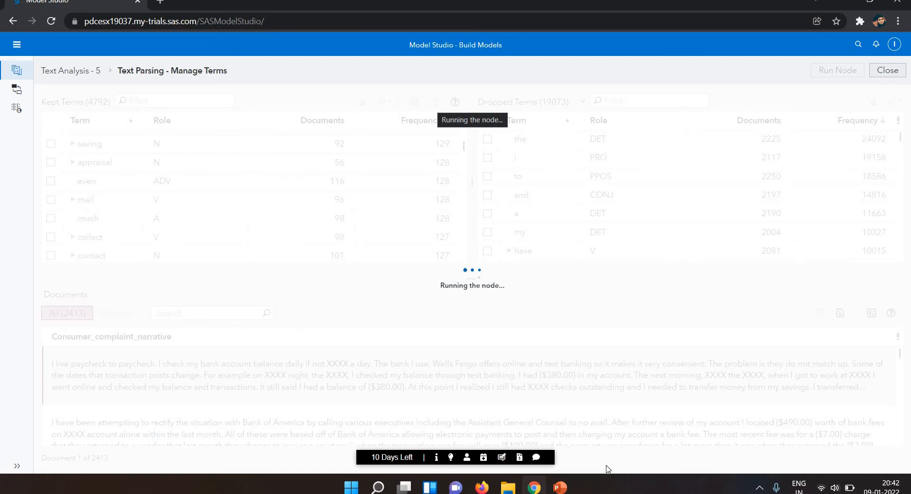
mouse_move(560, 483)
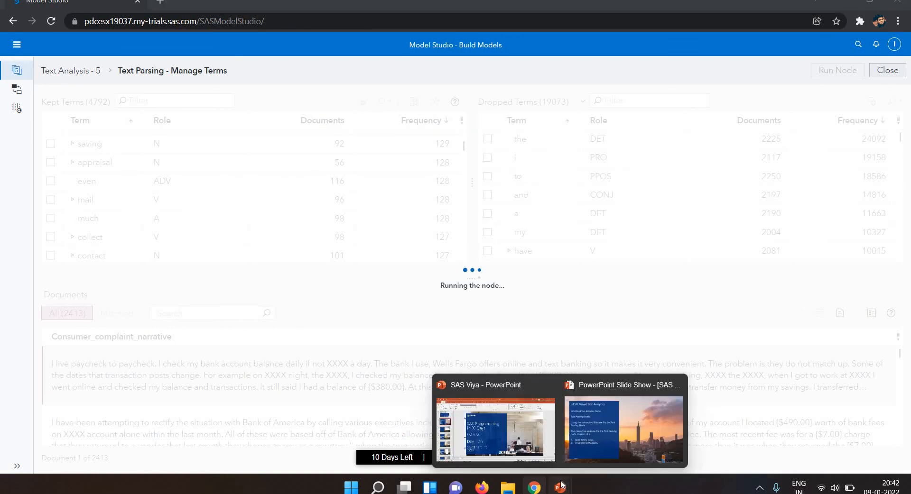
click(639, 433)
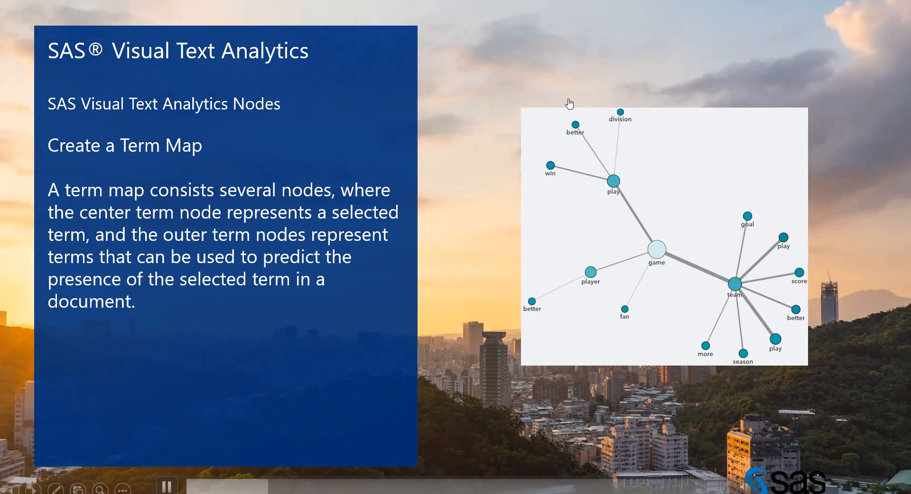
key(alt+Tab)
key(alt+Tab)
key(alt+Tab)
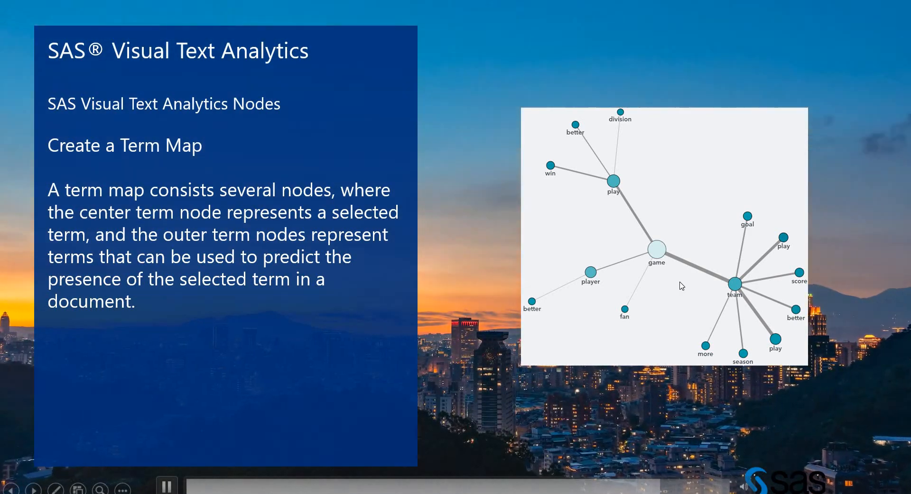
key(alt+Tab)
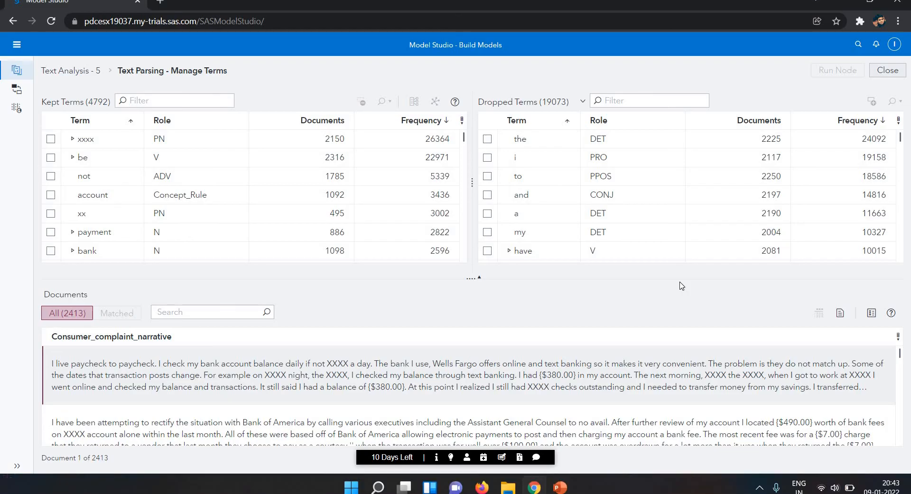
- Examine the term map for the kept term "account" and return to Manage Terms
click(50, 178)
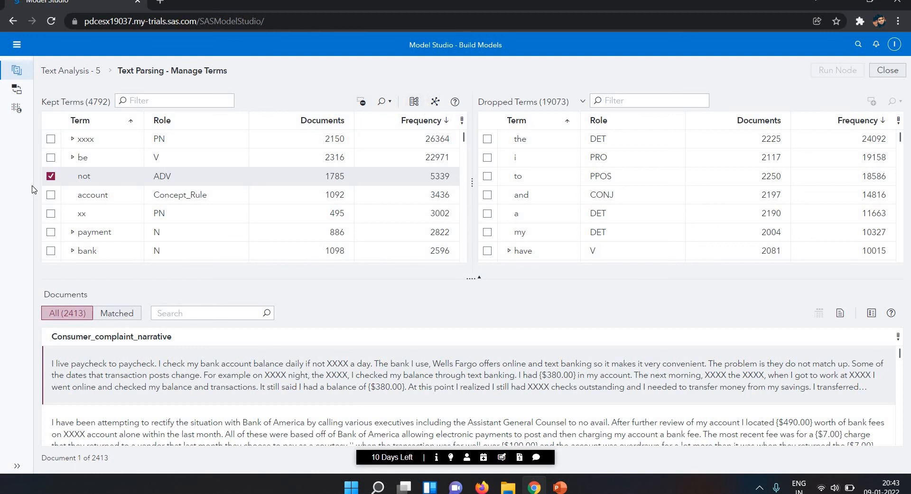
click(52, 177)
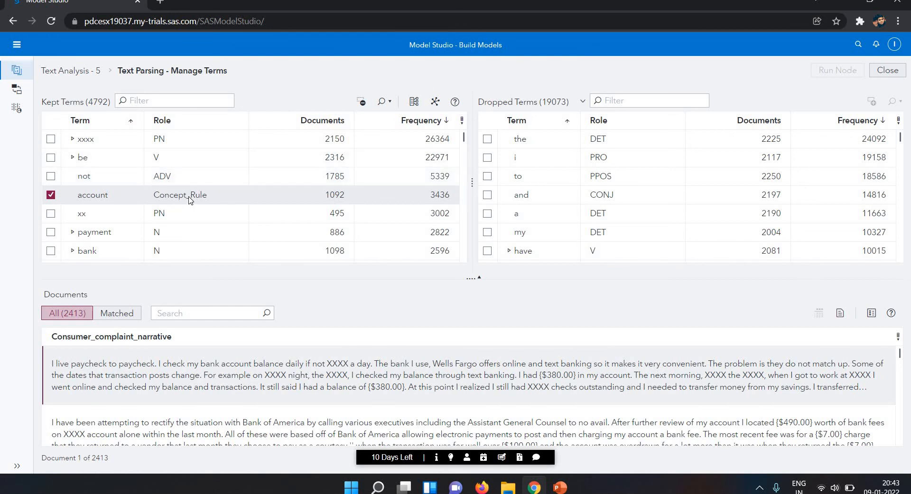
click(440, 103)
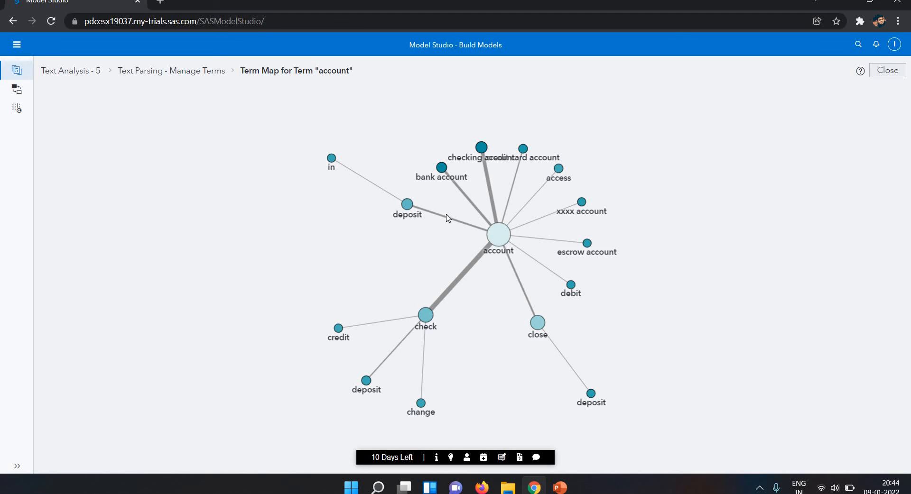
click(152, 74)
- Show the similarity scores of kept terms for the selected term "account"
click(50, 195)
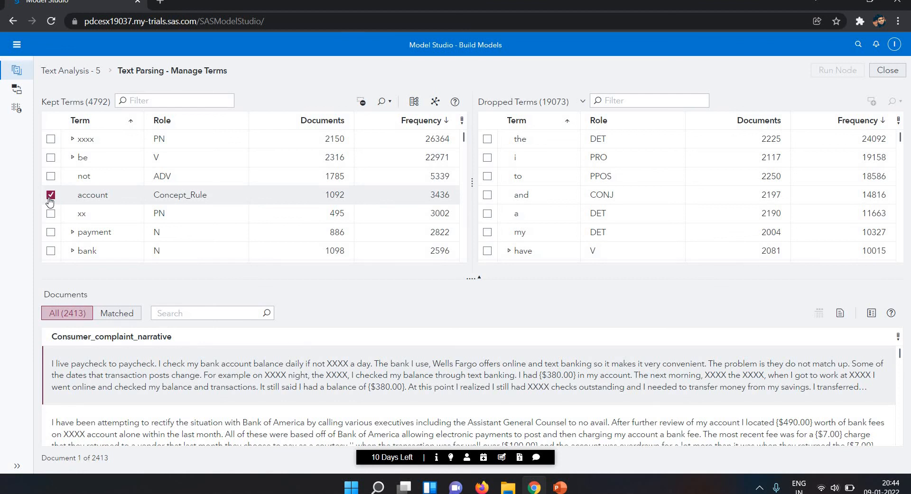
click(50, 196)
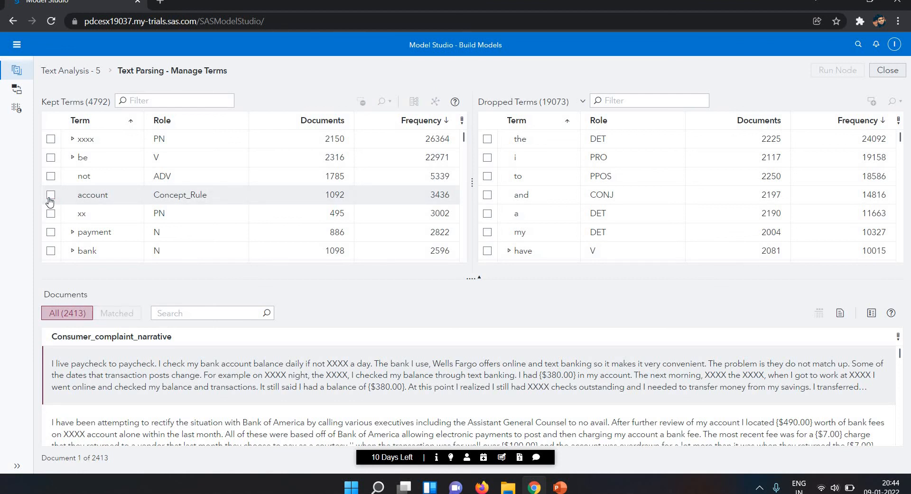
click(50, 200)
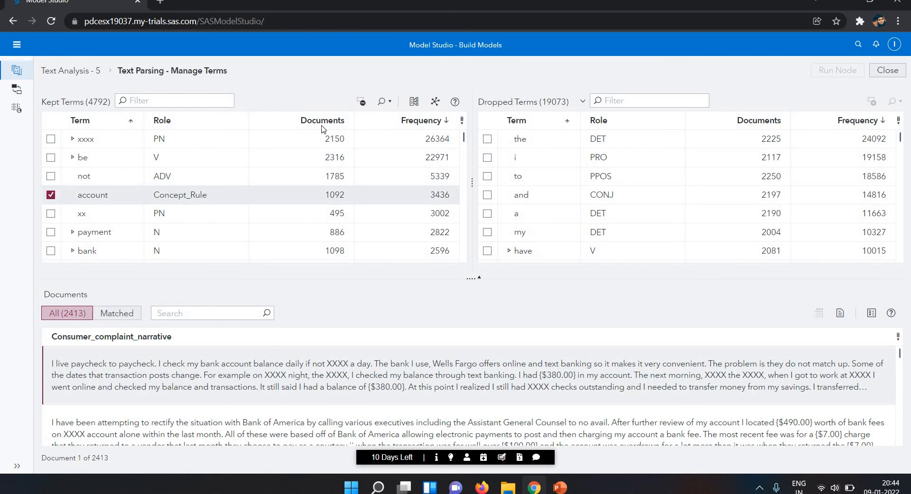
click(413, 107)
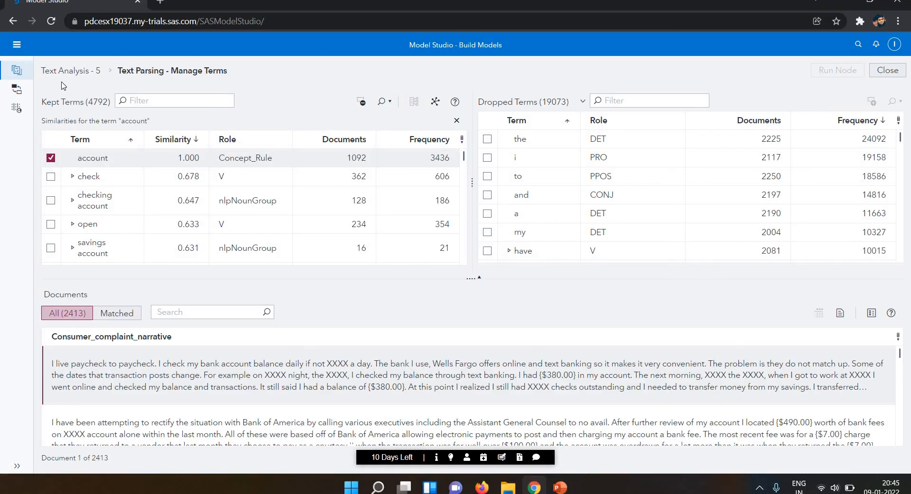
- Return to the Text Analysis - 5 pipeline and open the results of the Text Parsing node
click(67, 72)
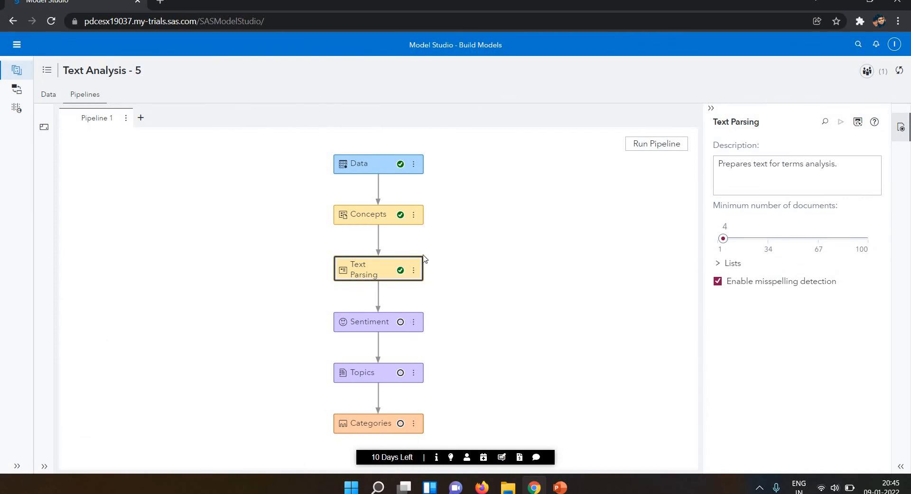
click(413, 271)
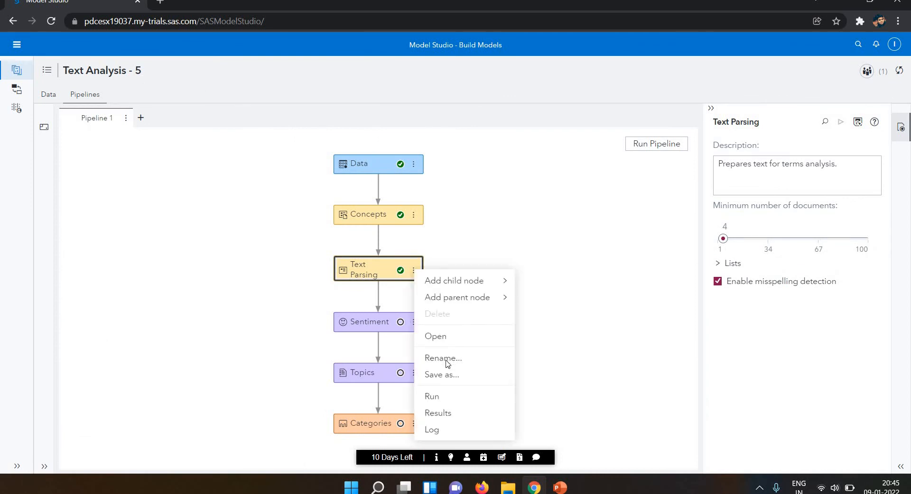
click(450, 414)
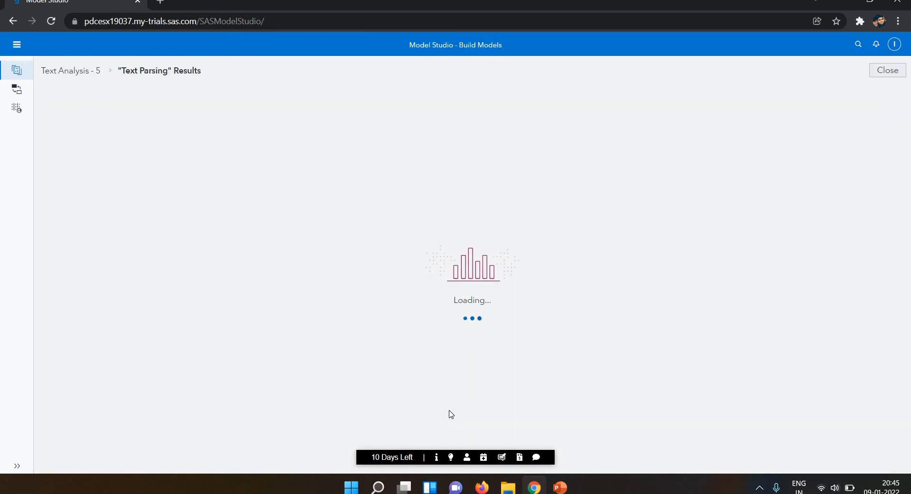